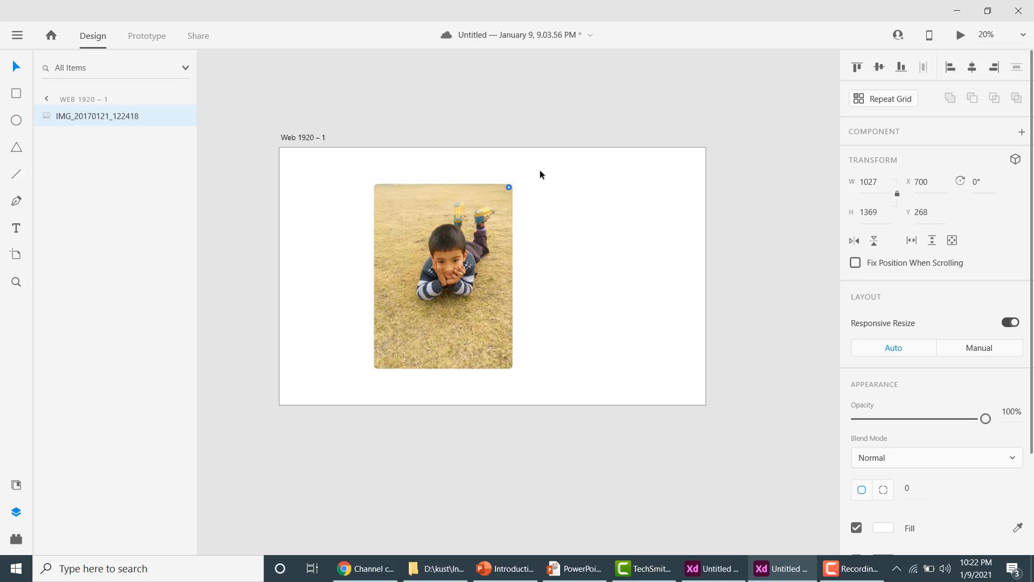
# Duplicate the photo and spread the two copies apart at the same height, at about X 141 and X 1917, Y 220.
pyautogui.moveTo(436, 296); pyautogui.dragTo(570, 303)
pyautogui.hotkey('ctrl', 'd')
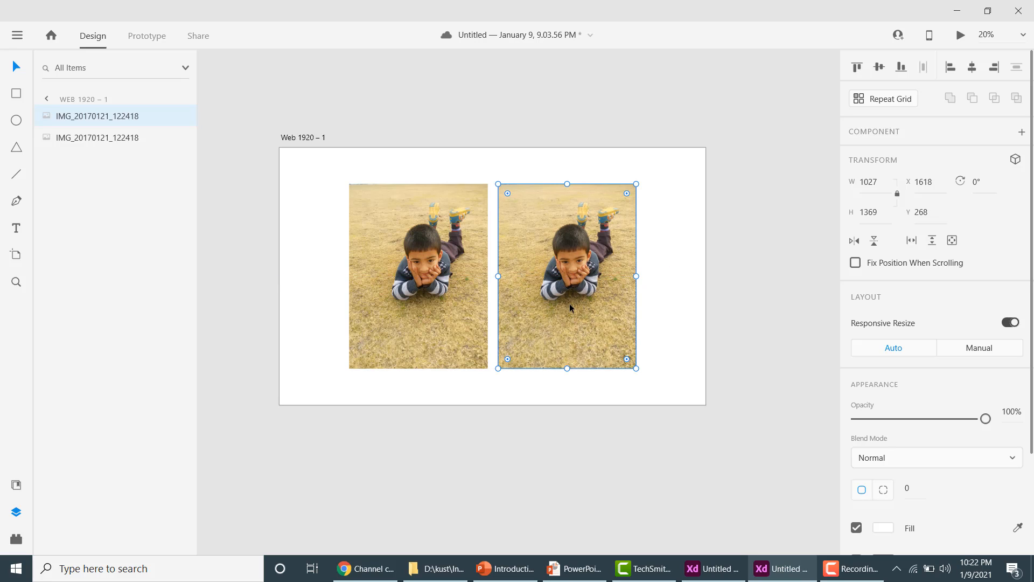
pyautogui.click(395, 295)
pyautogui.moveTo(396, 295); pyautogui.dragTo(346, 288)
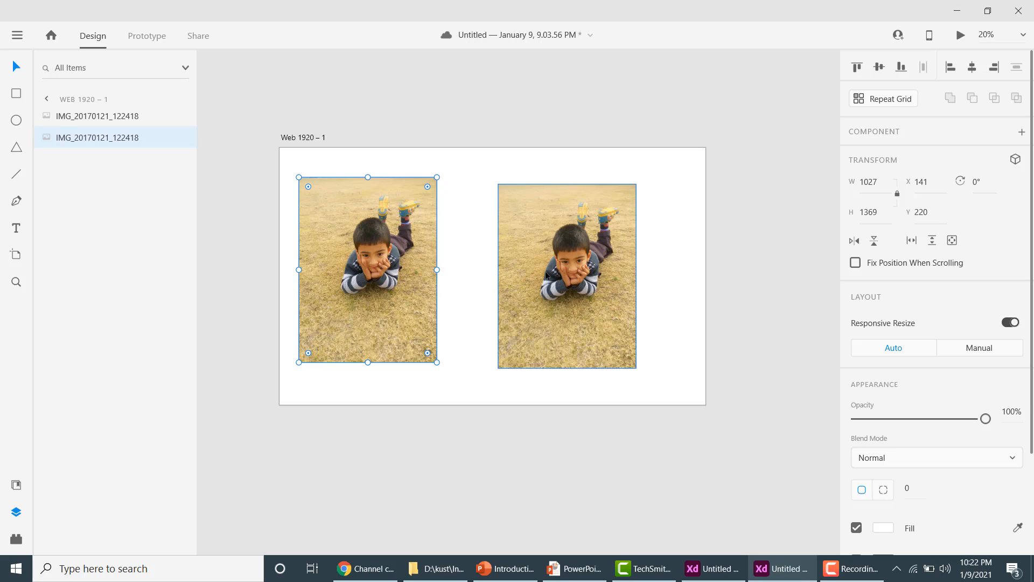
pyautogui.moveTo(546, 274); pyautogui.dragTo(586, 269)
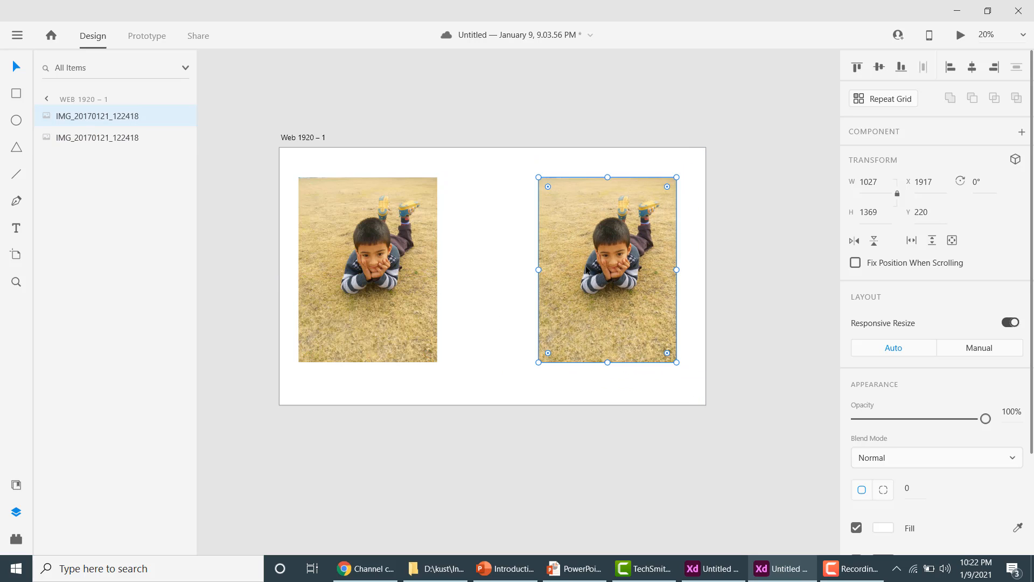
# Delete the duplicate photo and move the remaining one to the middle of the artboard at about X 1065, Y 240.
pyautogui.click(329, 260)
pyautogui.click(597, 328)
pyautogui.press('Delete')
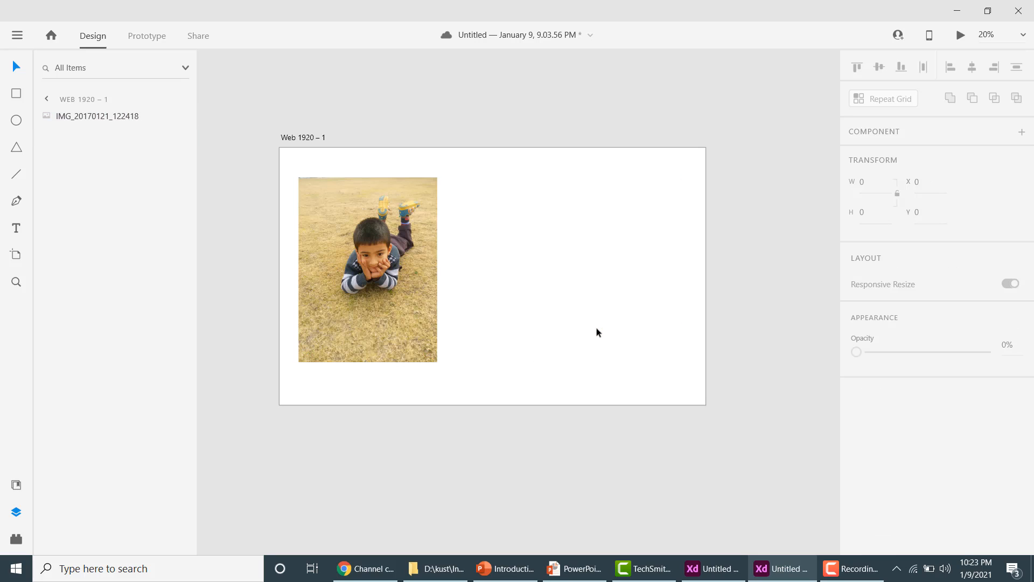
pyautogui.click(324, 247)
pyautogui.moveTo(324, 247); pyautogui.dragTo(447, 251)
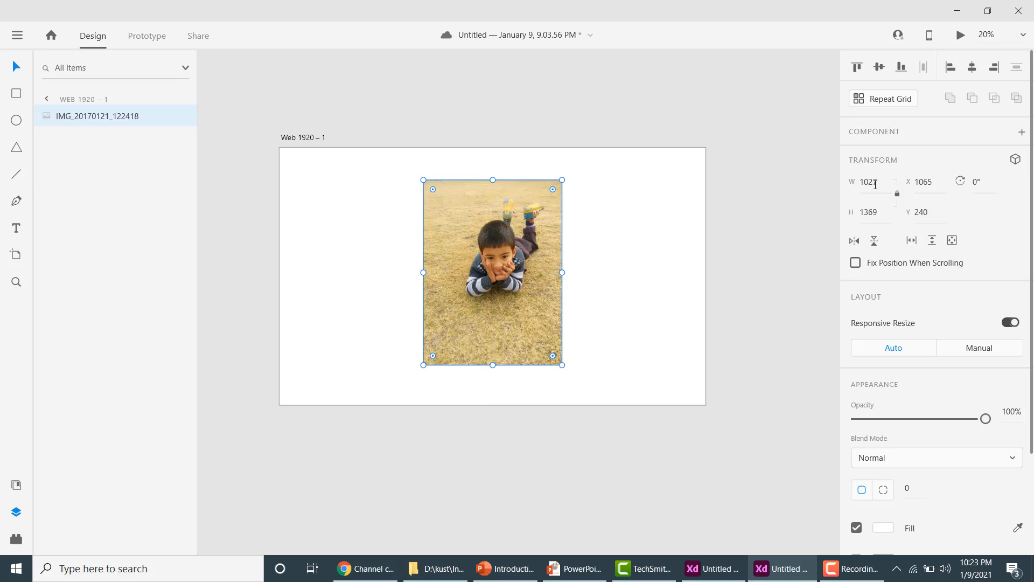
# Flip the photo horizontally and vertically, restoring its orientation after each flip.
pyautogui.click(854, 242)
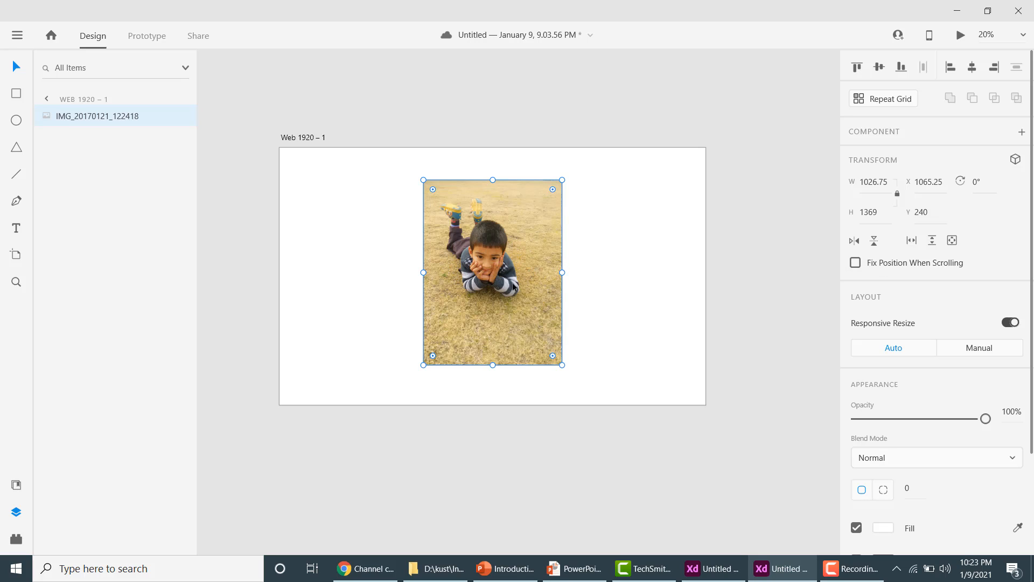
pyautogui.click(855, 241)
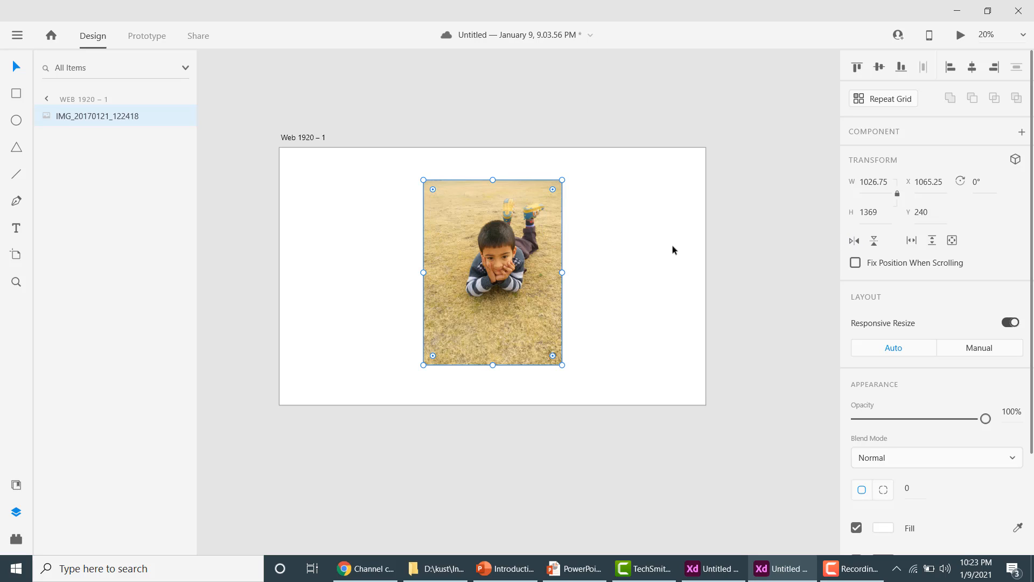
pyautogui.click(875, 241)
pyautogui.click(875, 241)
# Apply horizontal scrolling to the photo and narrow its viewport from both sides to about 715 wide at X 1253.
pyautogui.click(912, 243)
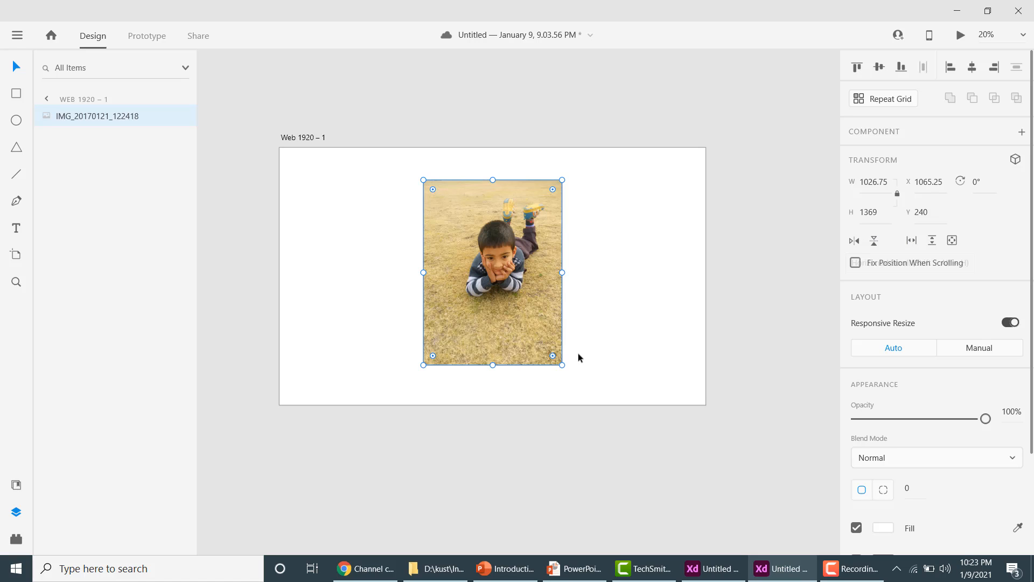
pyautogui.click(910, 241)
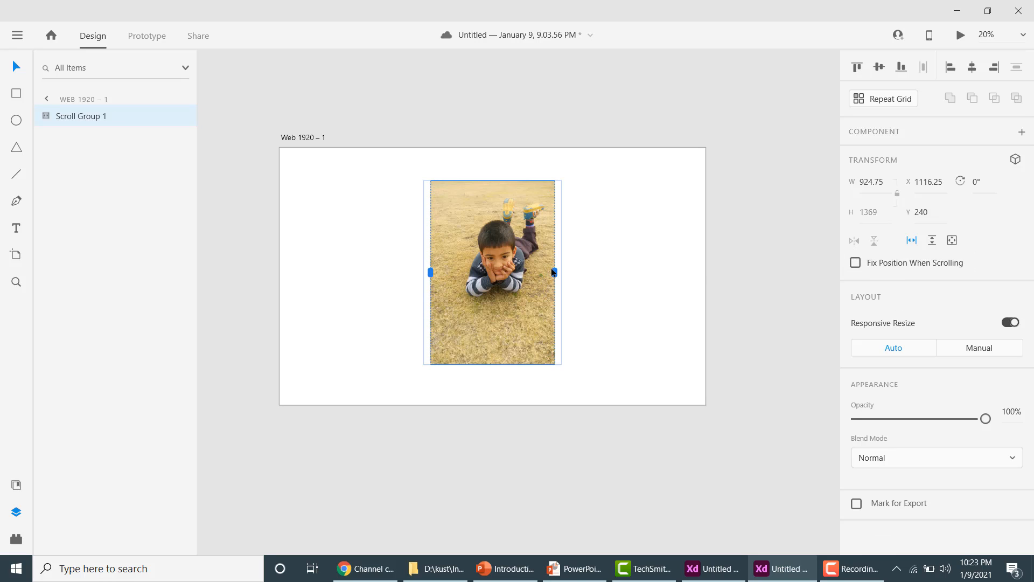
pyautogui.moveTo(554, 272); pyautogui.dragTo(545, 273)
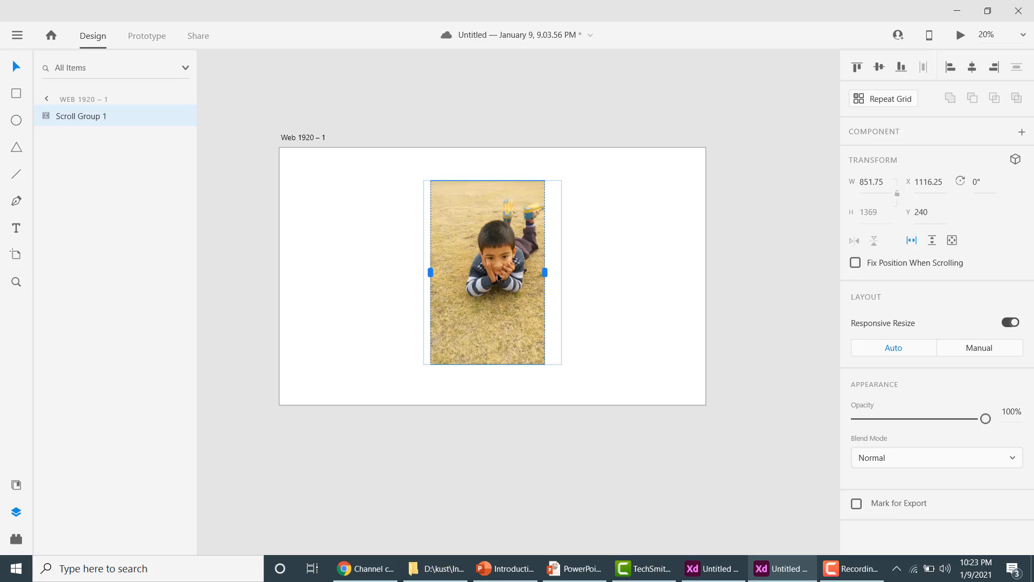
pyautogui.moveTo(437, 272); pyautogui.dragTo(449, 272)
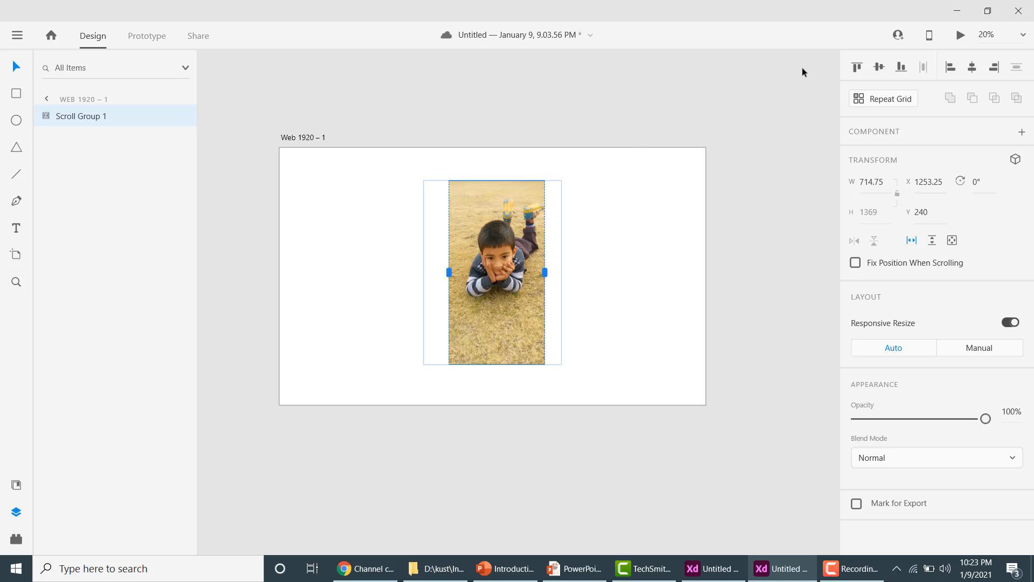
# Preview the artboard, test the photo's horizontal scrolling, and close the preview.
pyautogui.click(958, 36)
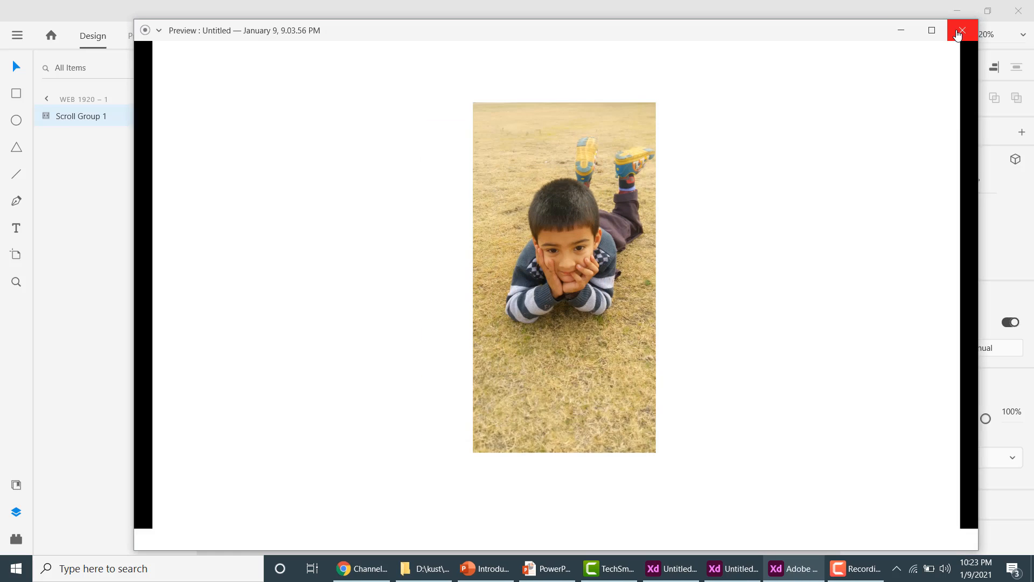
pyautogui.moveTo(571, 275); pyautogui.dragTo(560, 325)
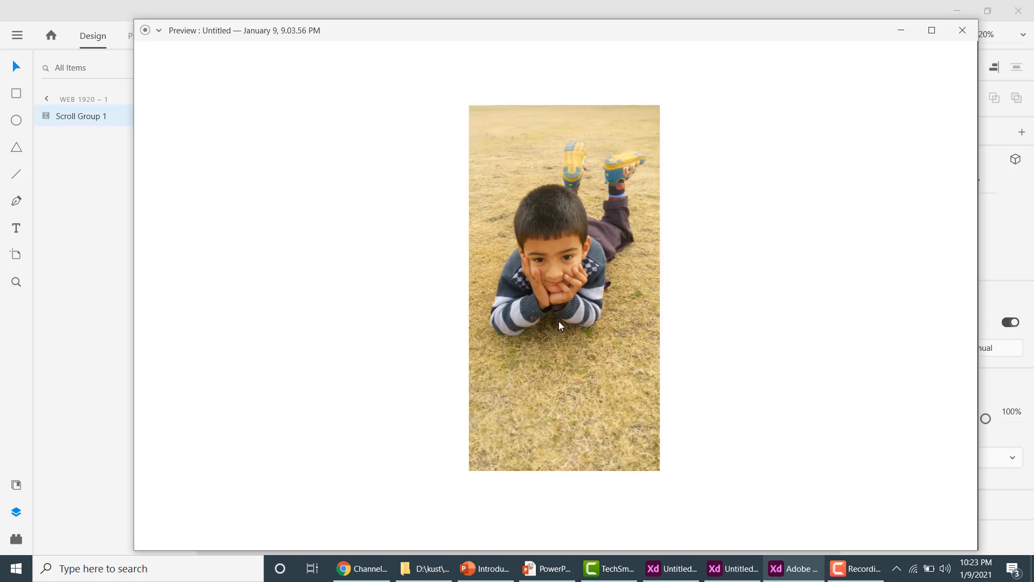
pyautogui.click(962, 30)
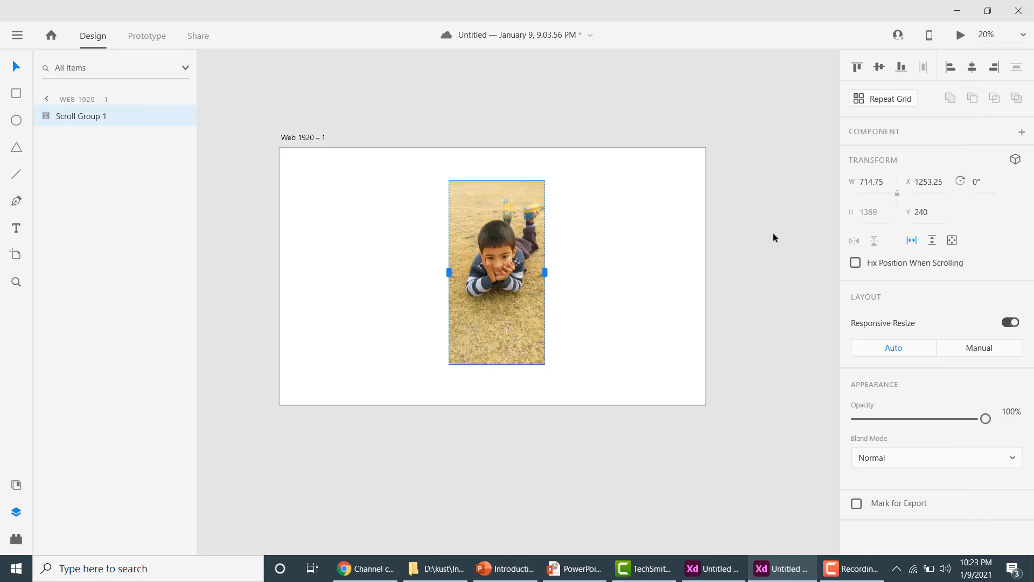
# Switch the photo to vertical scrolling and shorten its viewport to about 961 high starting at Y 580.
pyautogui.click(932, 240)
pyautogui.moveTo(499, 191); pyautogui.dragTo(501, 226)
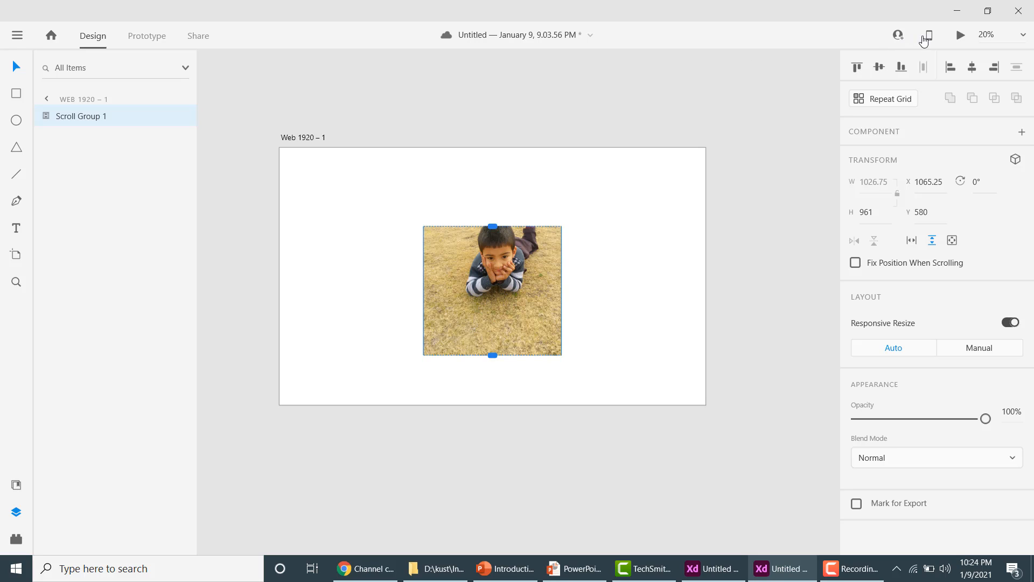
# Preview the artboard, scroll the photo up and down within its viewport, and close the preview.
pyautogui.click(959, 36)
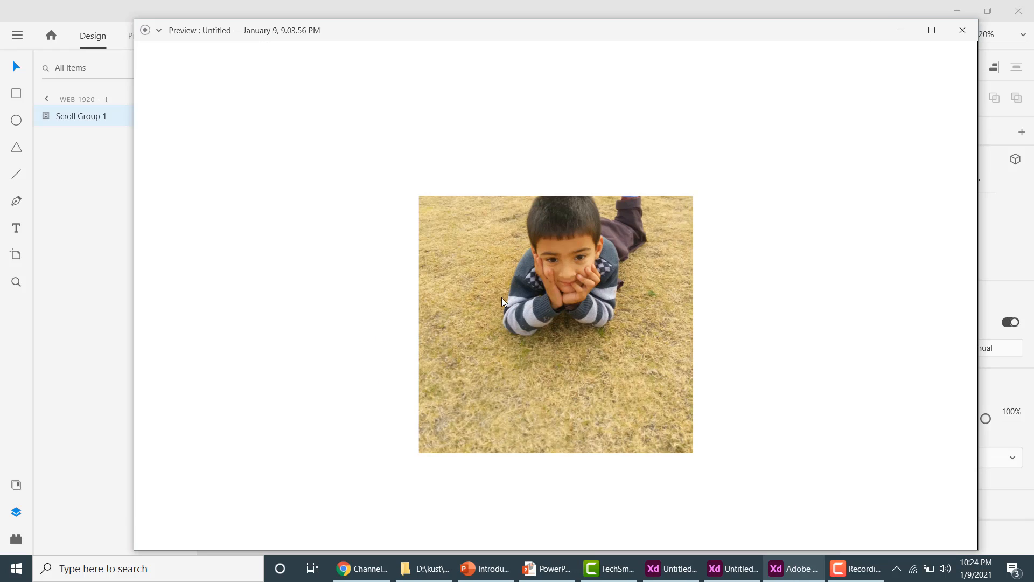
pyautogui.scroll(3, 502, 276)
pyautogui.scroll(-2, 492, 269)
pyautogui.scroll(2, 502, 416)
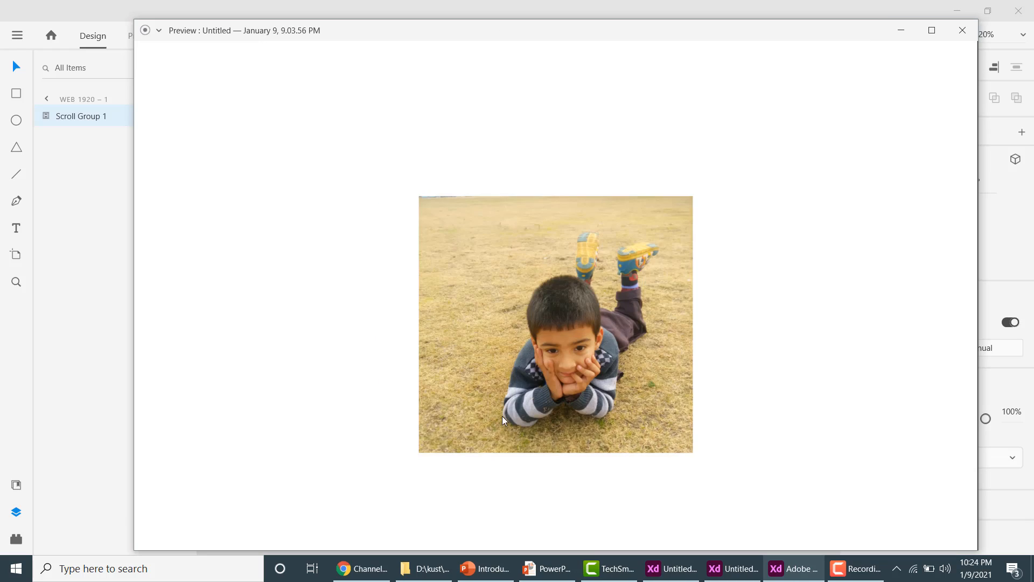
pyautogui.scroll(-2, 512, 402)
pyautogui.scroll(1, 522, 356)
pyautogui.scroll(-1, 522, 357)
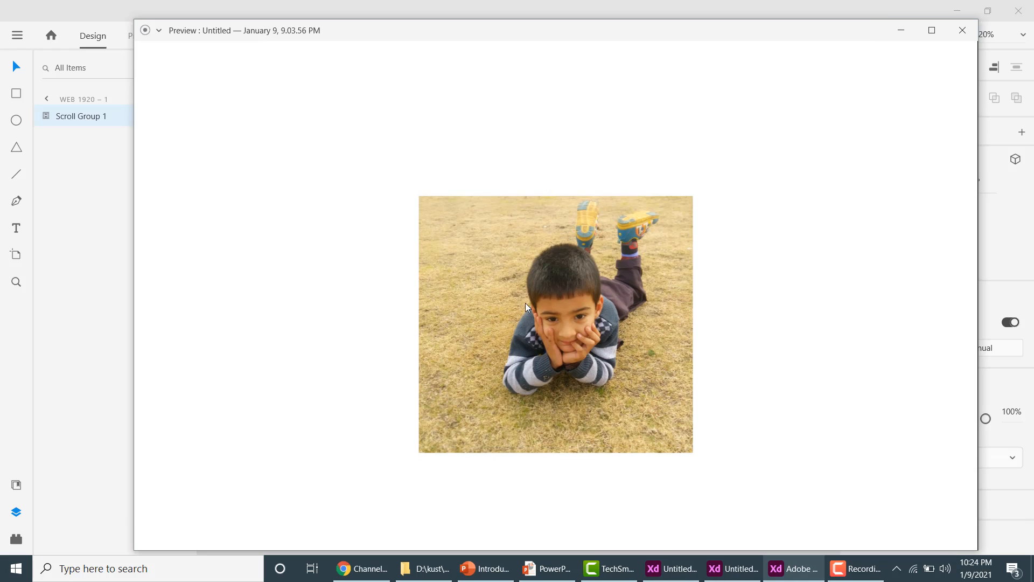
pyautogui.scroll(1, 553, 296)
pyautogui.scroll(-1, 542, 203)
pyautogui.scroll(2, 554, 358)
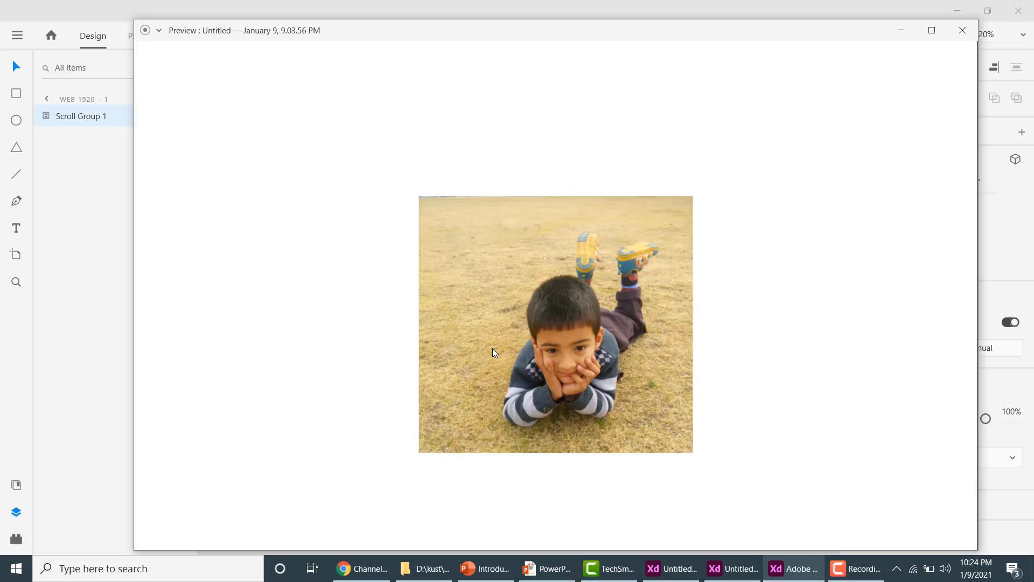
pyautogui.scroll(-3, 493, 349)
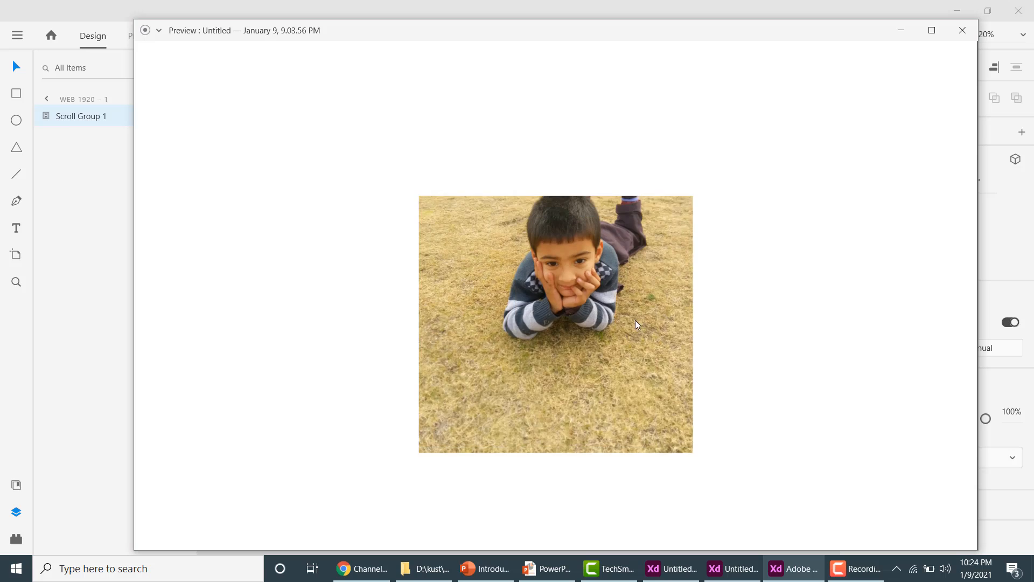
pyautogui.click(960, 30)
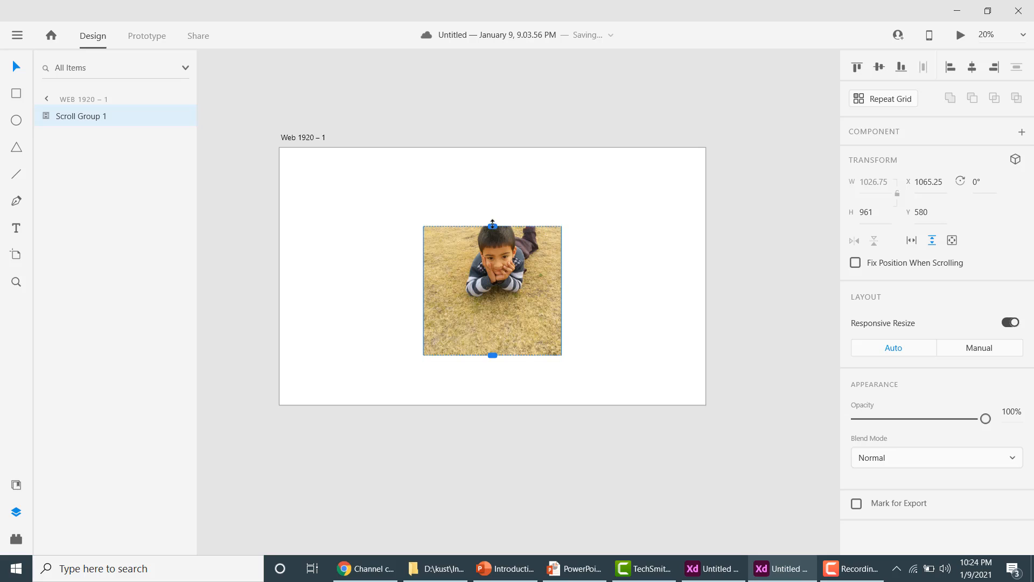
# Extend the viewport's upper edge to about Y 448, switch to horizontal and vertical scrolling, and resize the viewport to about 764 by 1026.
pyautogui.moveTo(492, 221); pyautogui.dragTo(492, 208)
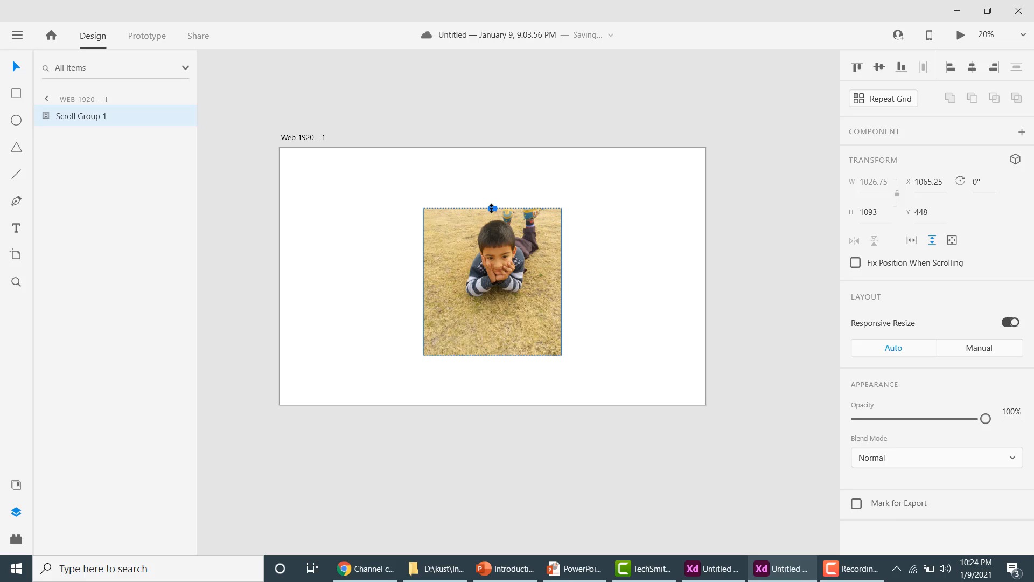
pyautogui.click(952, 241)
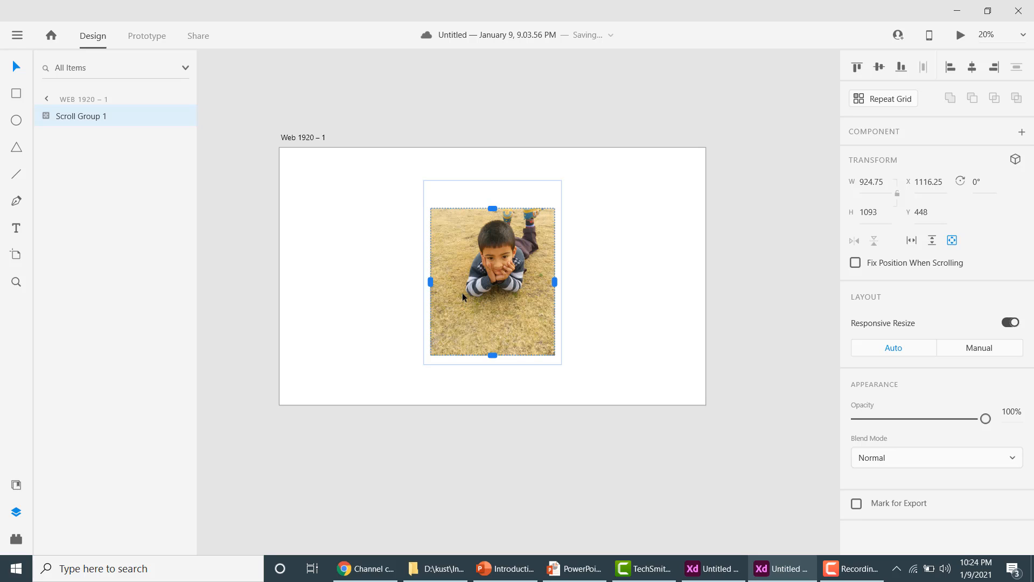
pyautogui.moveTo(431, 278); pyautogui.dragTo(452, 281)
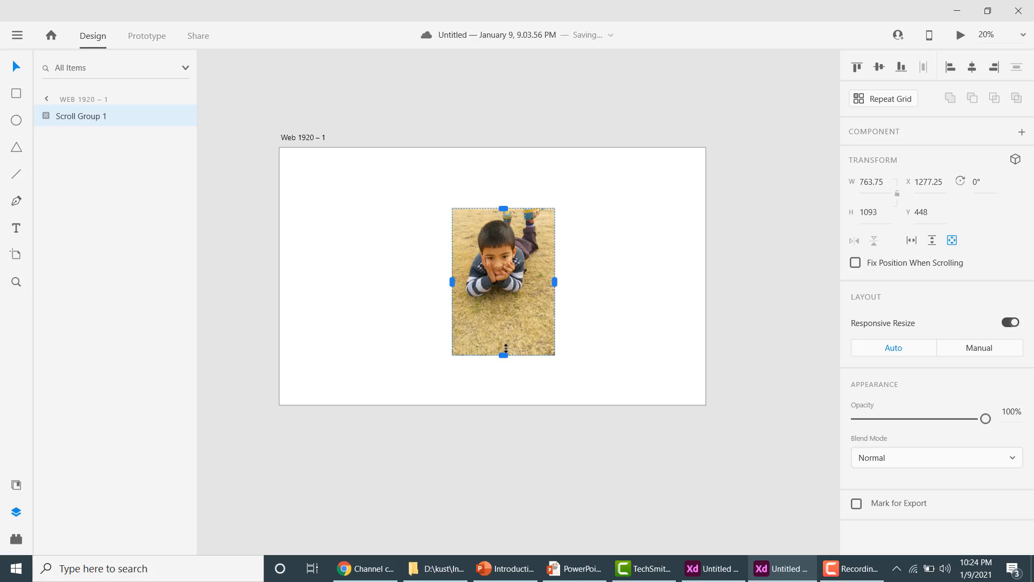
pyautogui.moveTo(506, 349); pyautogui.dragTo(506, 339)
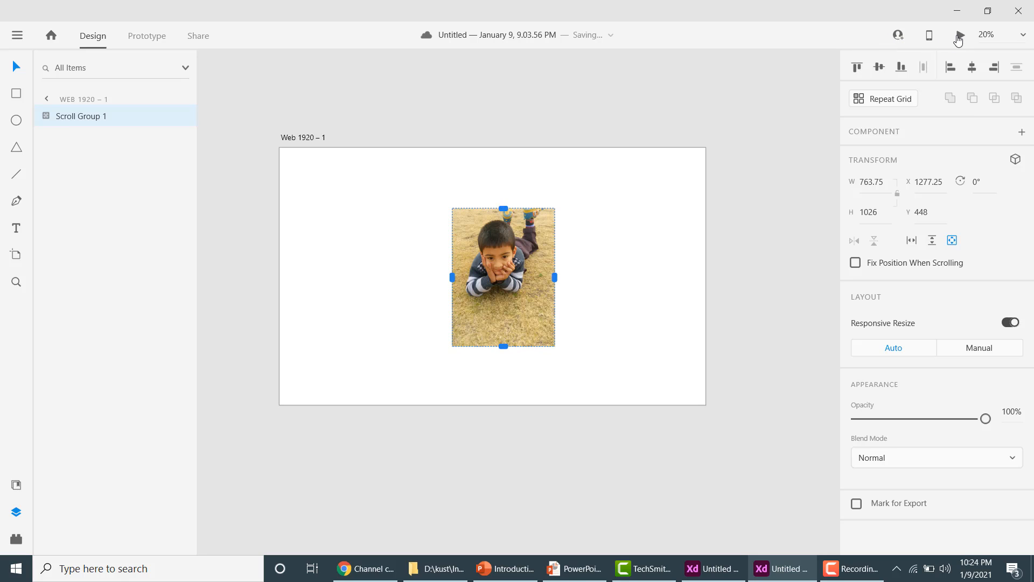
# Preview panning the photo in both directions, close the preview, and turn the photo's scrolling off.
pyautogui.click(959, 39)
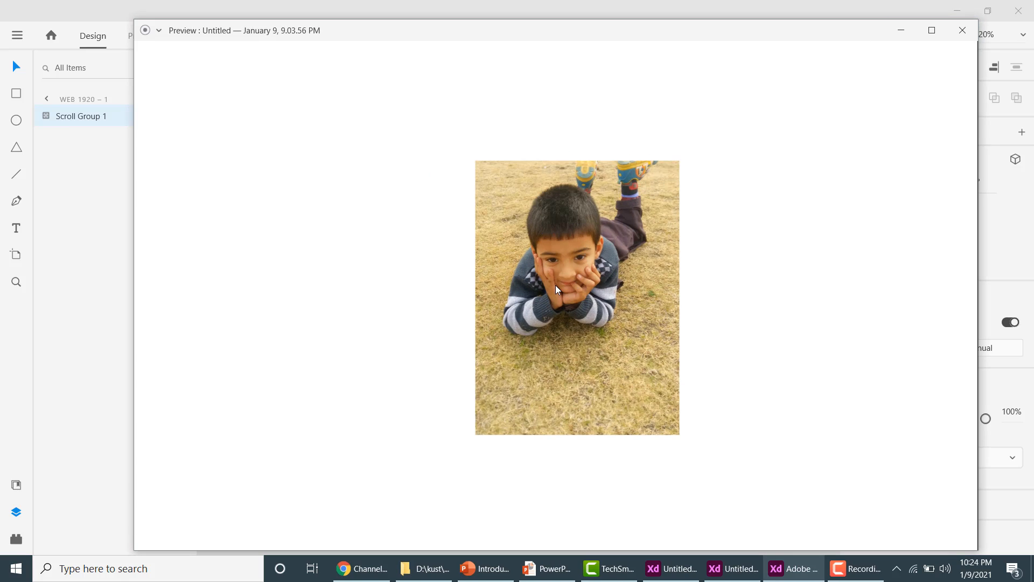
pyautogui.moveTo(555, 286); pyautogui.dragTo(494, 334)
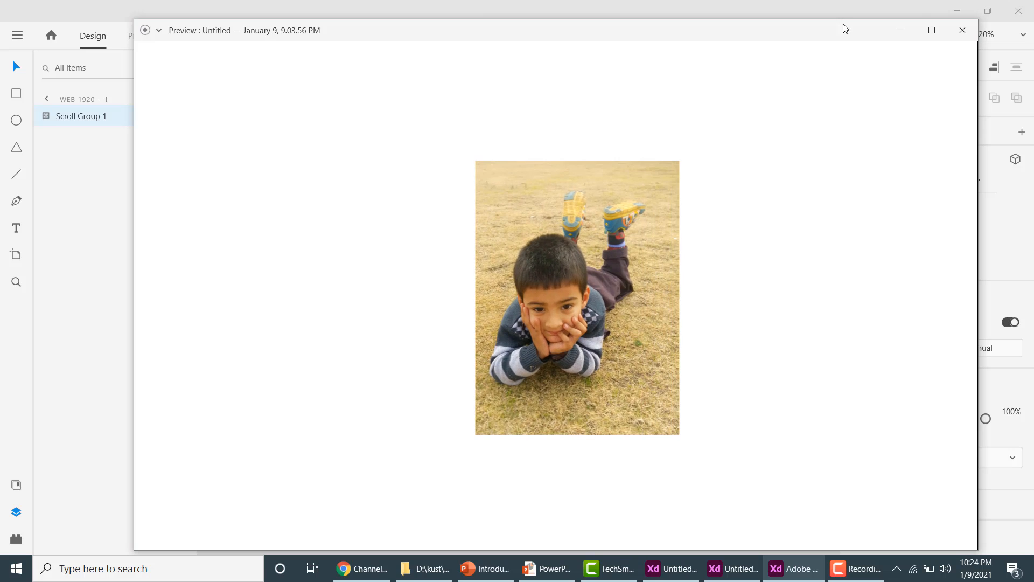
pyautogui.click(962, 31)
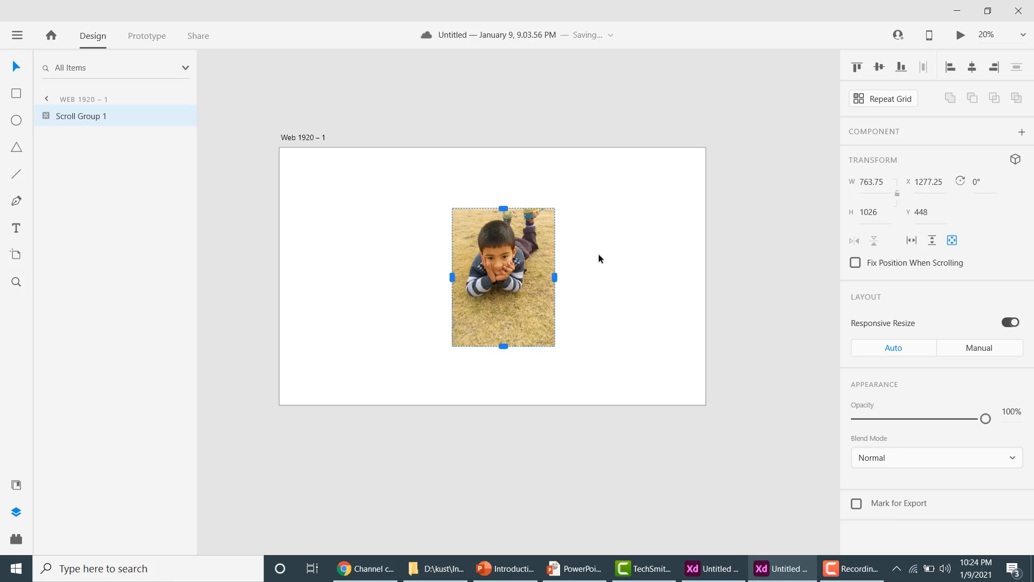
pyautogui.click(958, 239)
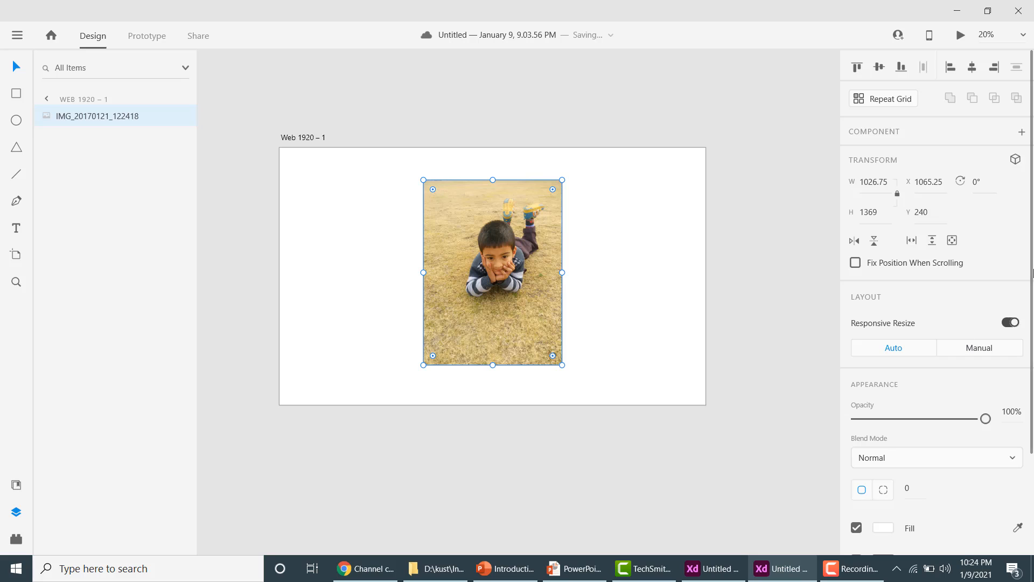
# Keep the photo's opacity at 100%, round only its top-left corner with a radius of 30, and inspect that corner up close.
pyautogui.scroll(-2, 1032, 316)
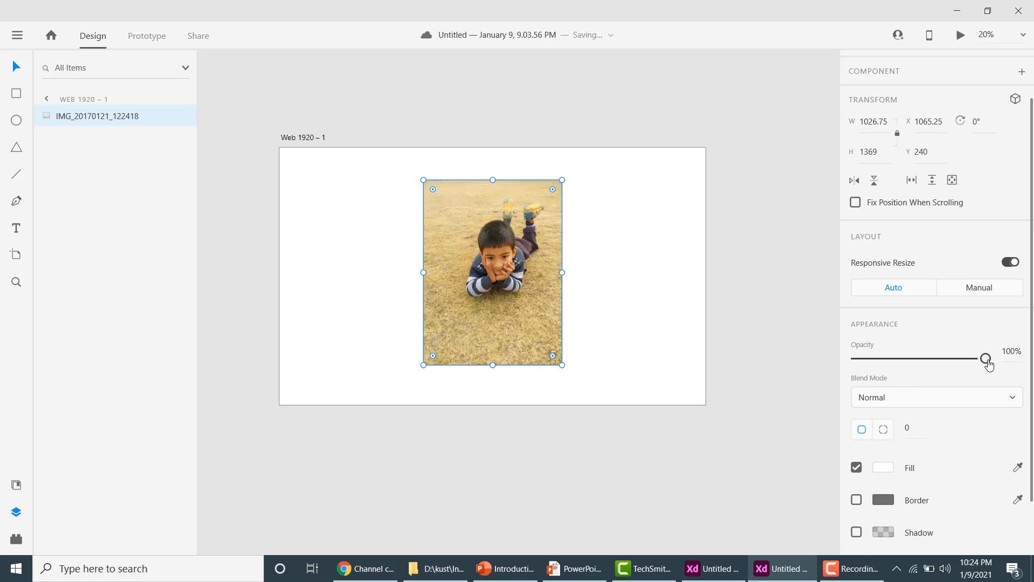
pyautogui.moveTo(986, 358); pyautogui.dragTo(1009, 357)
pyautogui.scroll(-2, 1032, 231)
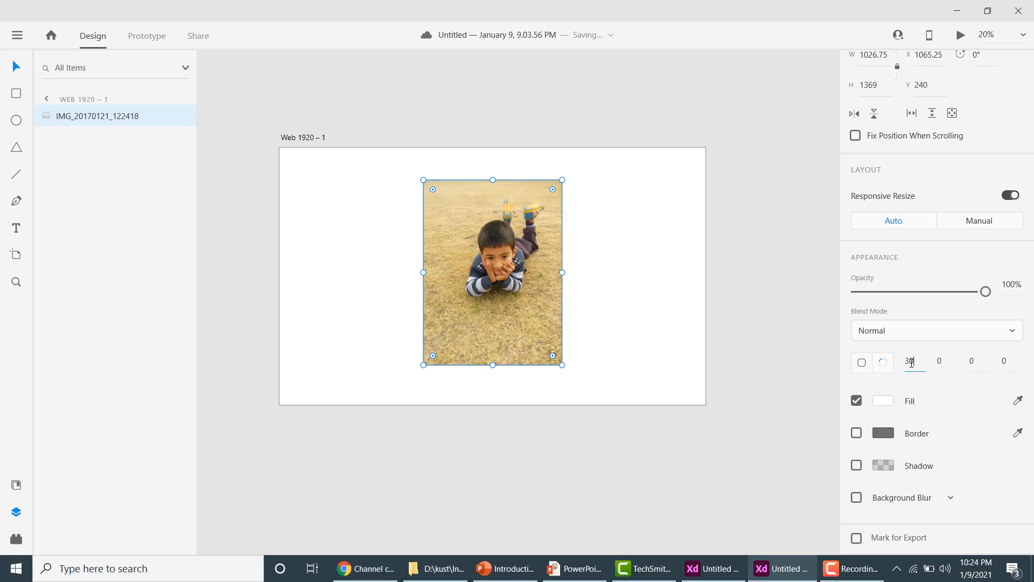
pyautogui.press('Return')
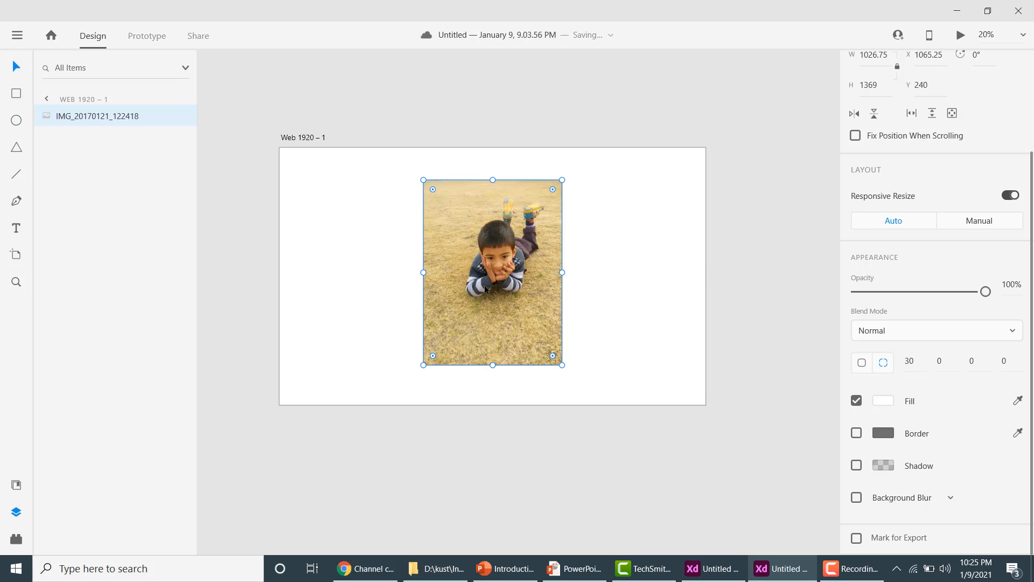
pyautogui.click(619, 251)
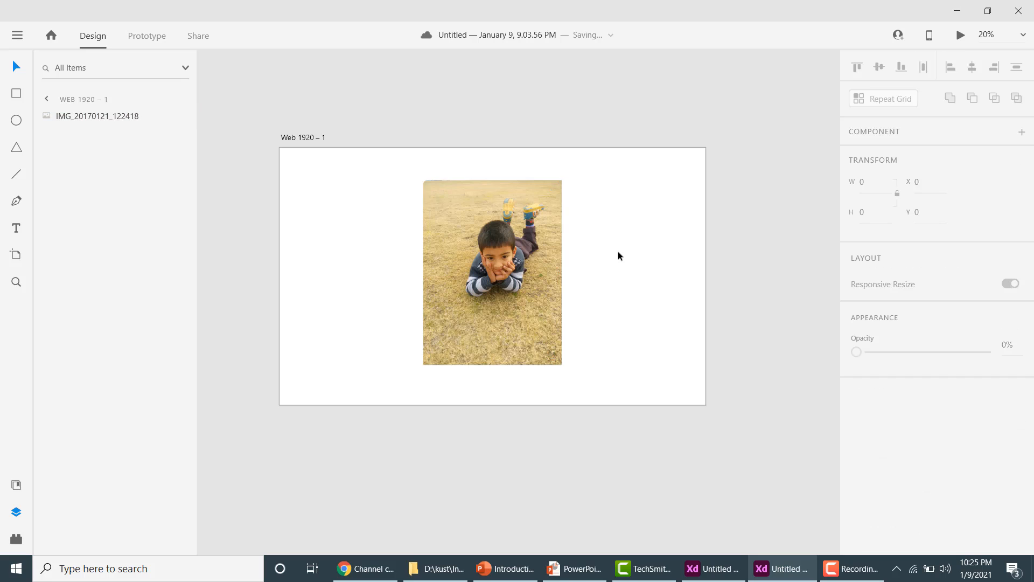
pyautogui.scroll(5, 432, 183)
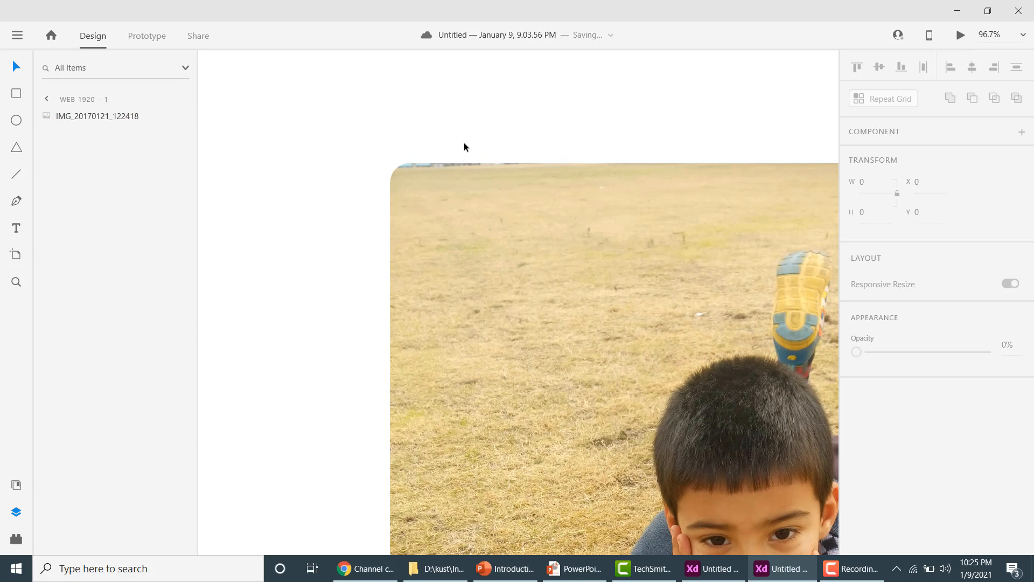
pyautogui.hotkey('ctrl', '0')
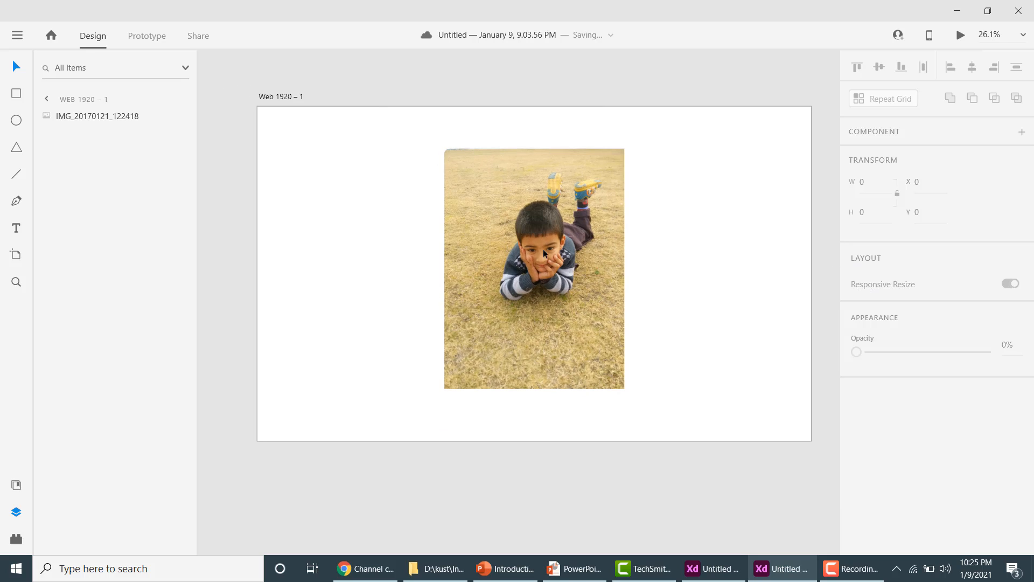
# Round the photo's top-right corner with a radius of 40.
pyautogui.click(509, 247)
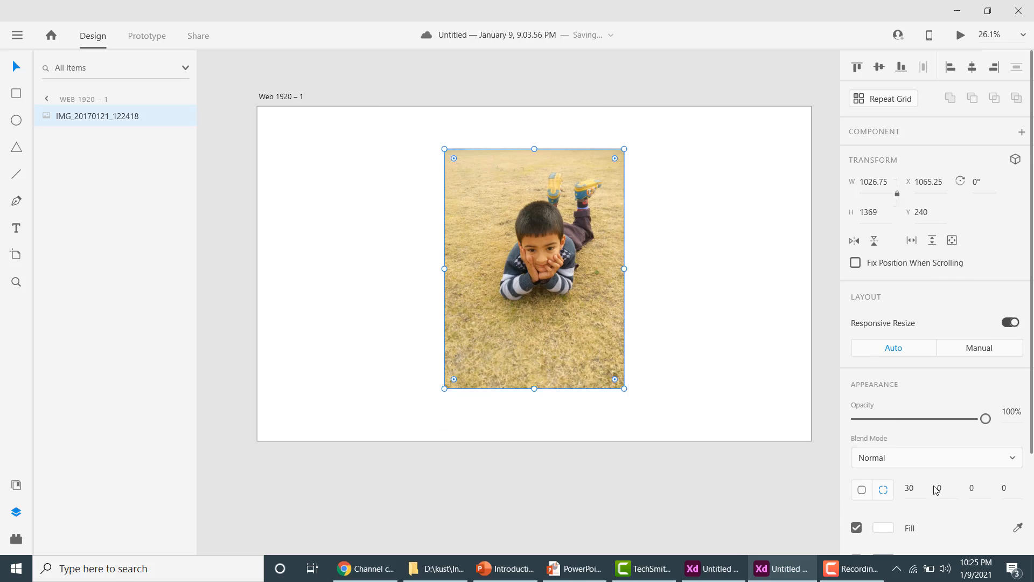
pyautogui.write('4')
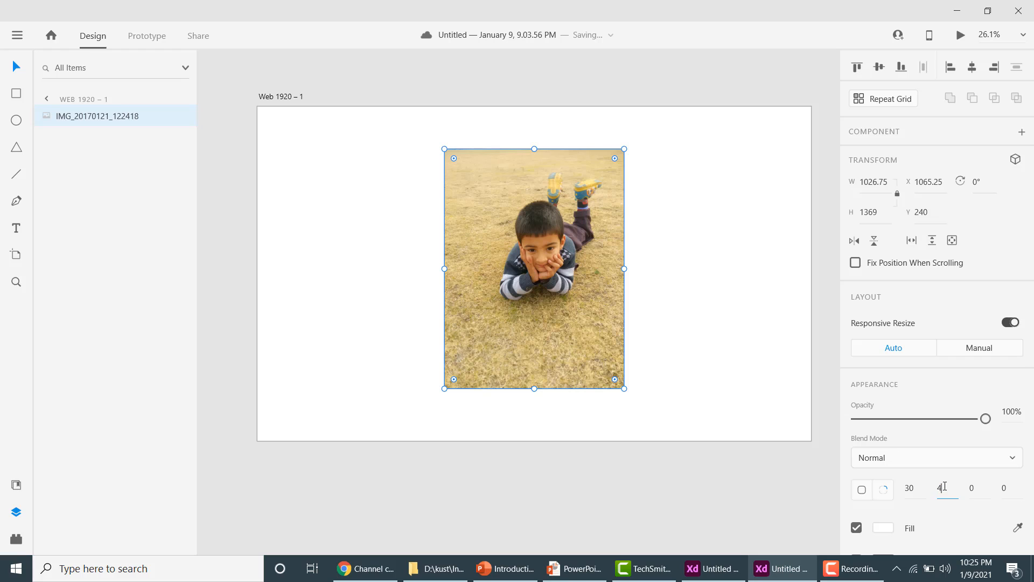
pyautogui.write('0')
pyautogui.press('Return')
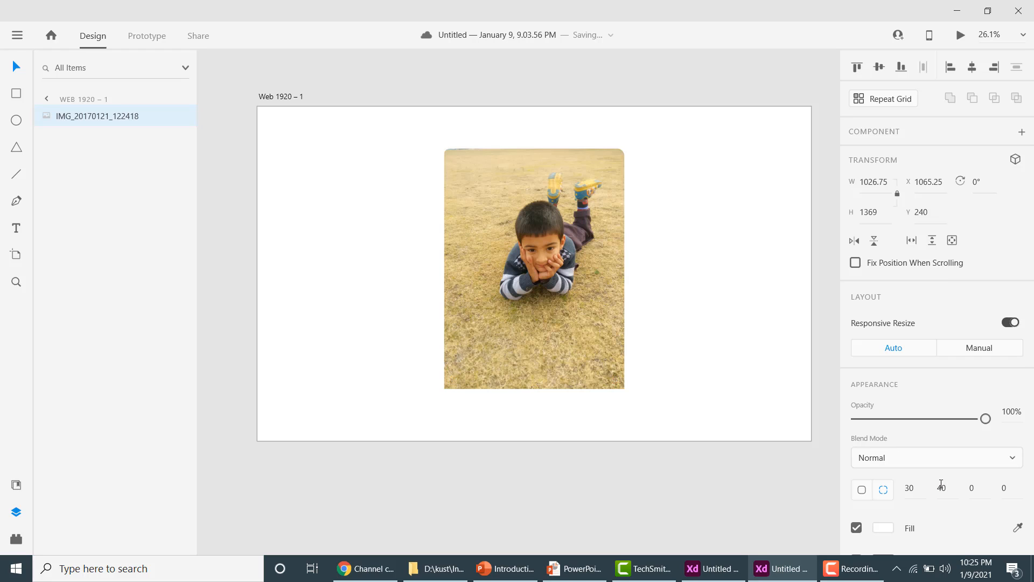
# Set the photo's bottom-right corner radius to 50 and its bottom-left corner radius to 70, and deselect the photo.
pyautogui.click(974, 488)
pyautogui.write('5')
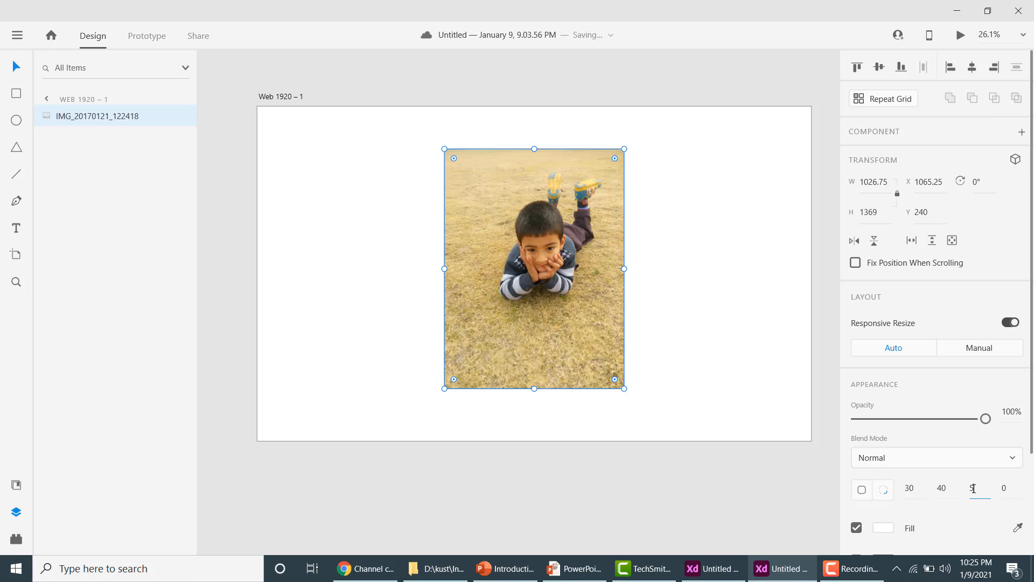
pyautogui.write('0')
pyautogui.click(1007, 487)
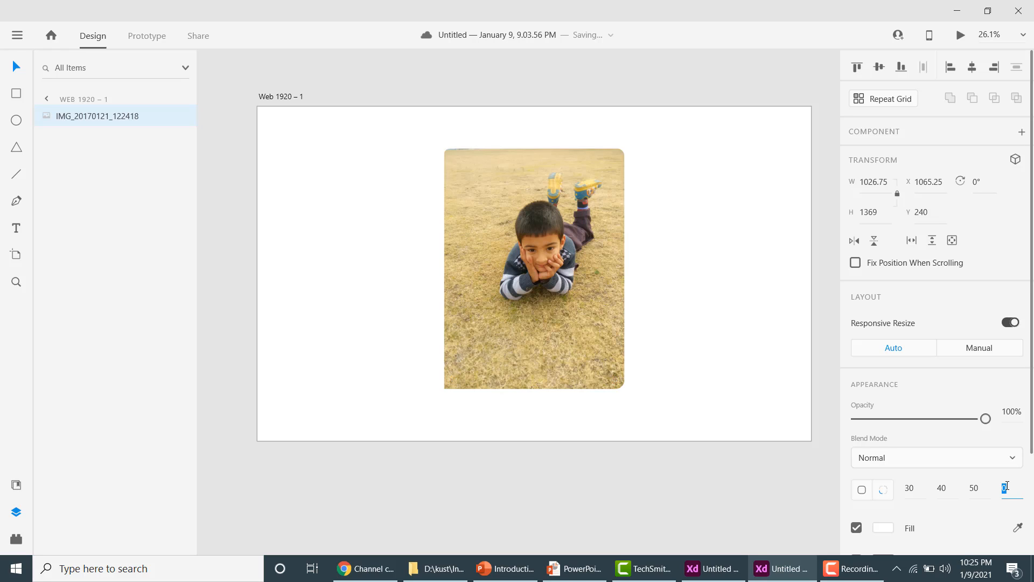
pyautogui.write('7')
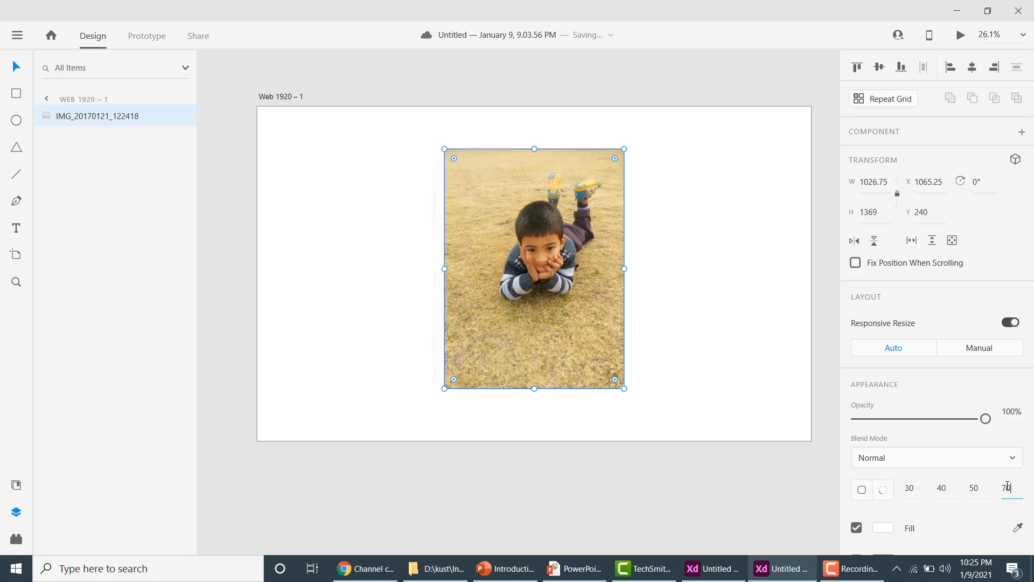
pyautogui.write('0')
pyautogui.press('Return')
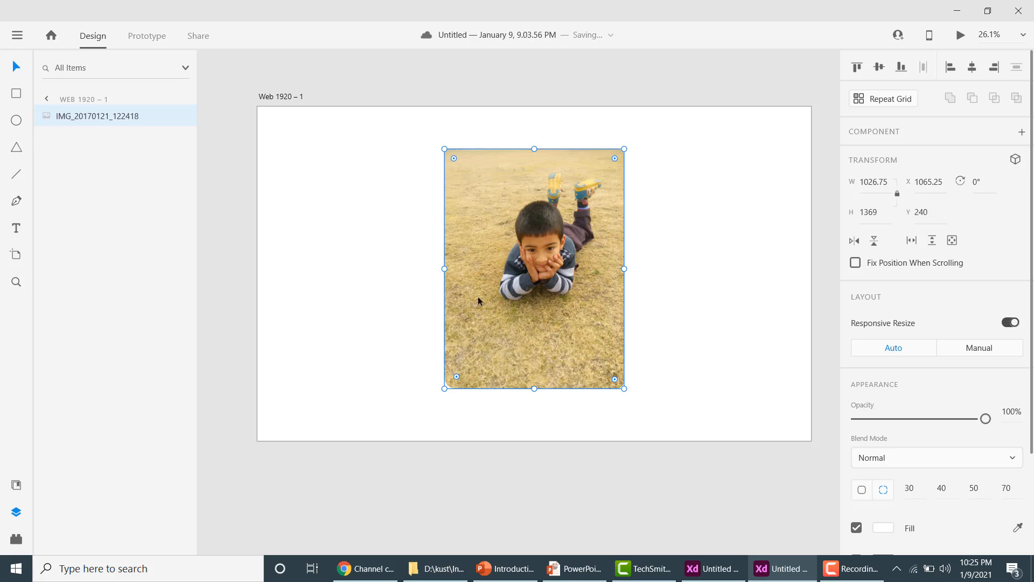
pyautogui.click(717, 286)
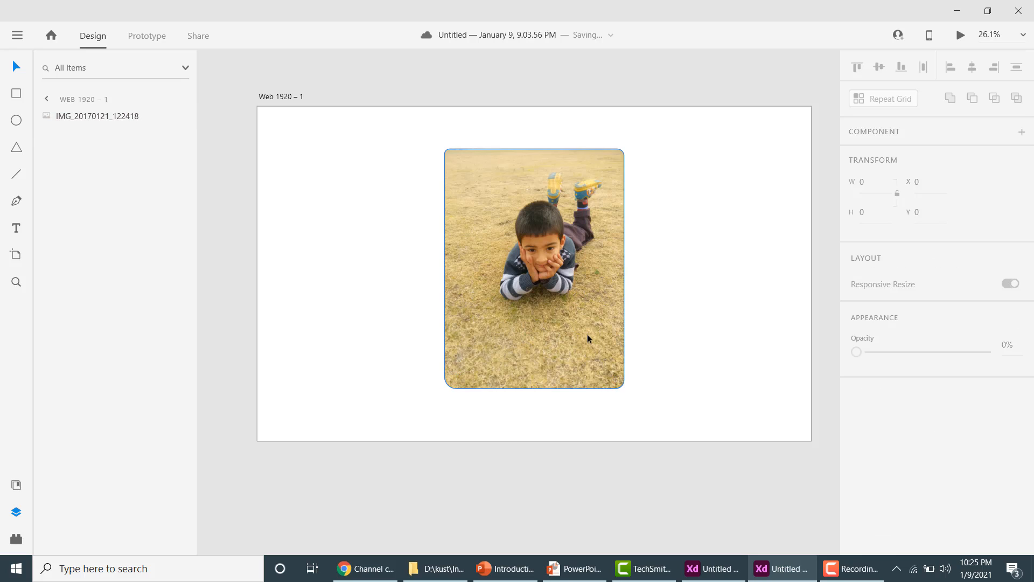
# Try solid red fills on the photo, ending with dark red #801515, and undo the fill changes to restore the picture.
pyautogui.click(591, 309)
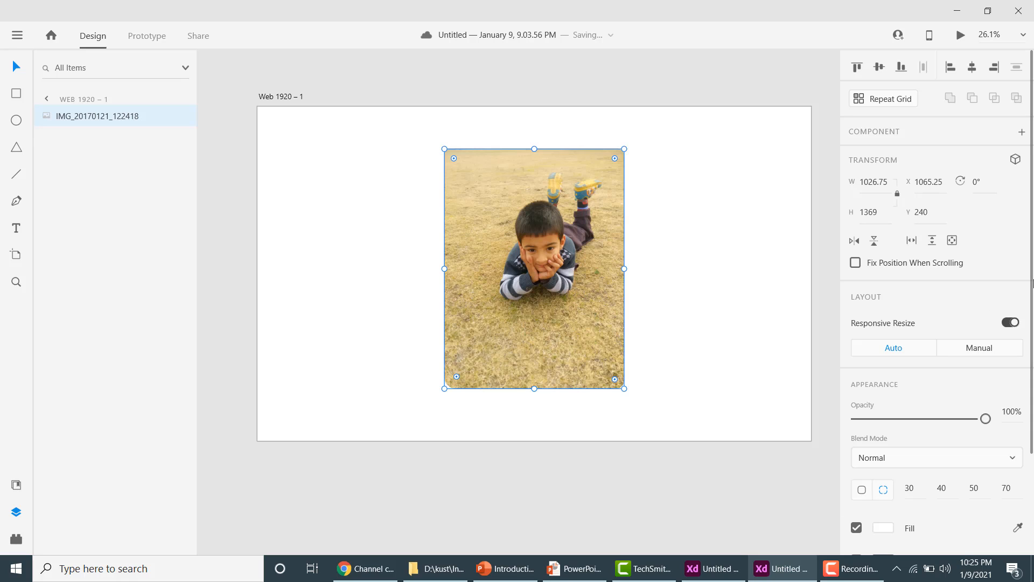
pyautogui.scroll(-4, 1033, 283)
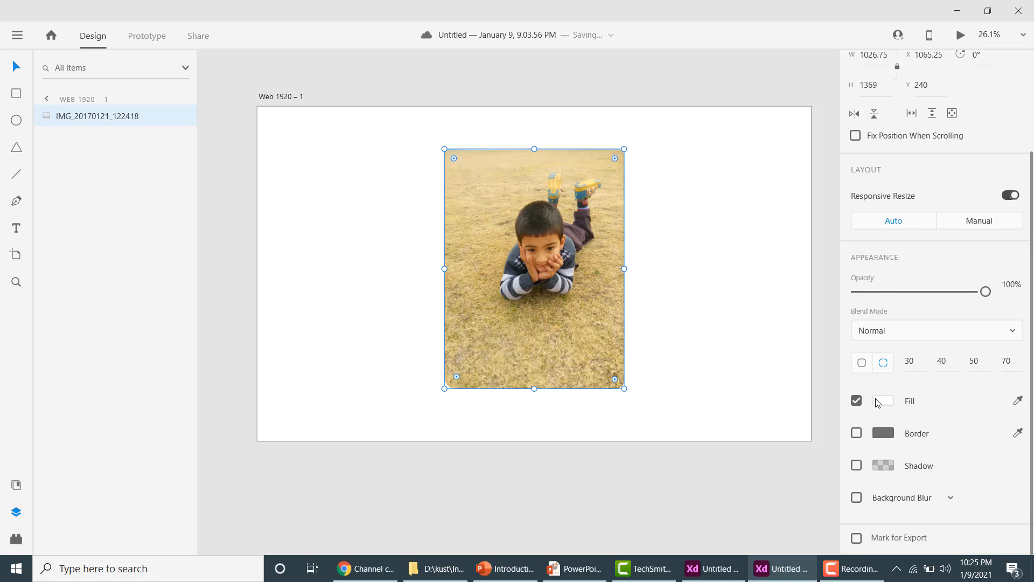
pyautogui.click(883, 401)
pyautogui.click(736, 341)
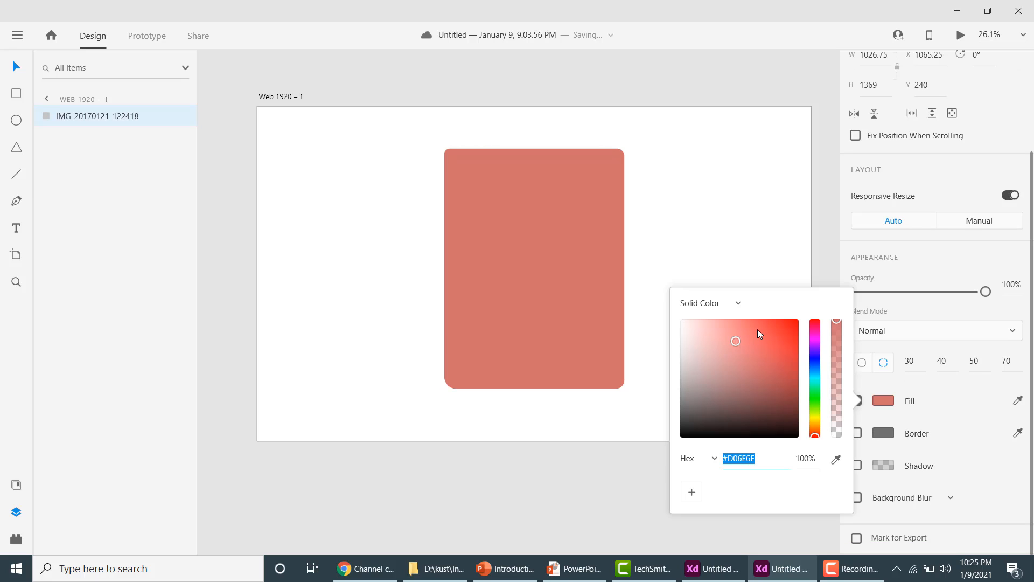
pyautogui.click(758, 329)
pyautogui.click(793, 338)
pyautogui.click(779, 378)
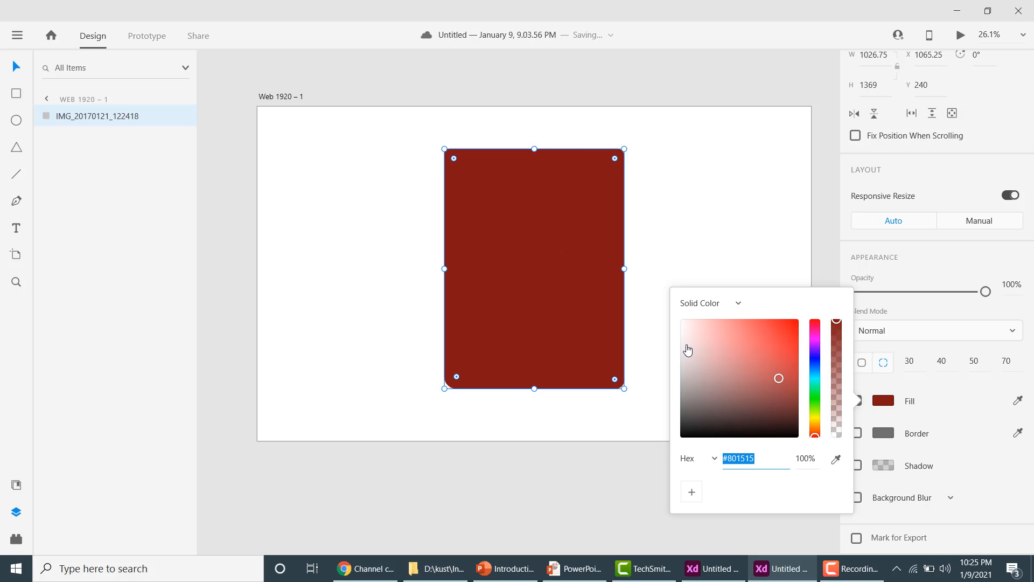
pyautogui.click(949, 363)
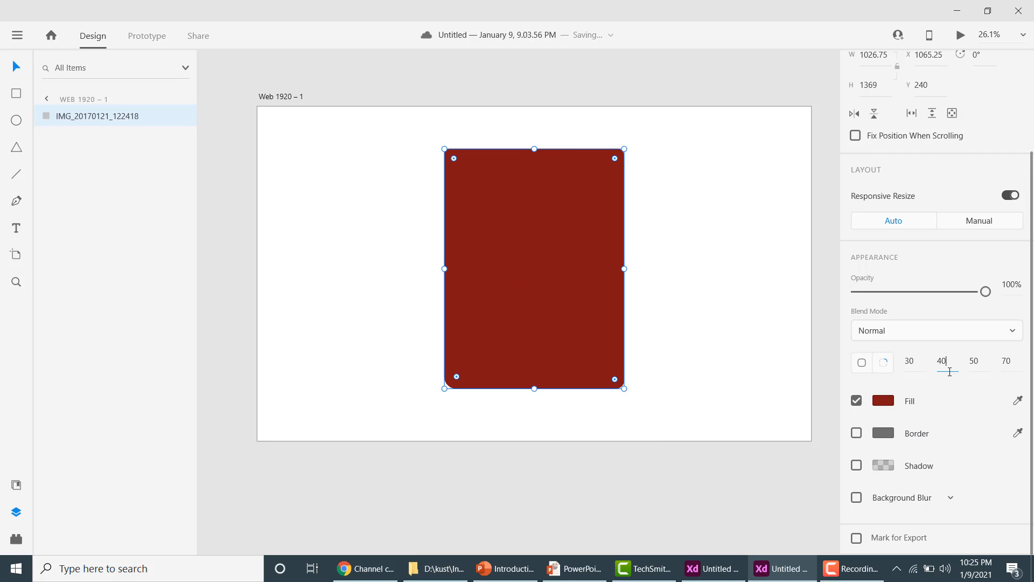
pyautogui.hotkey('ctrl', 'z')
pyautogui.hotkey('ctrl', 'z')
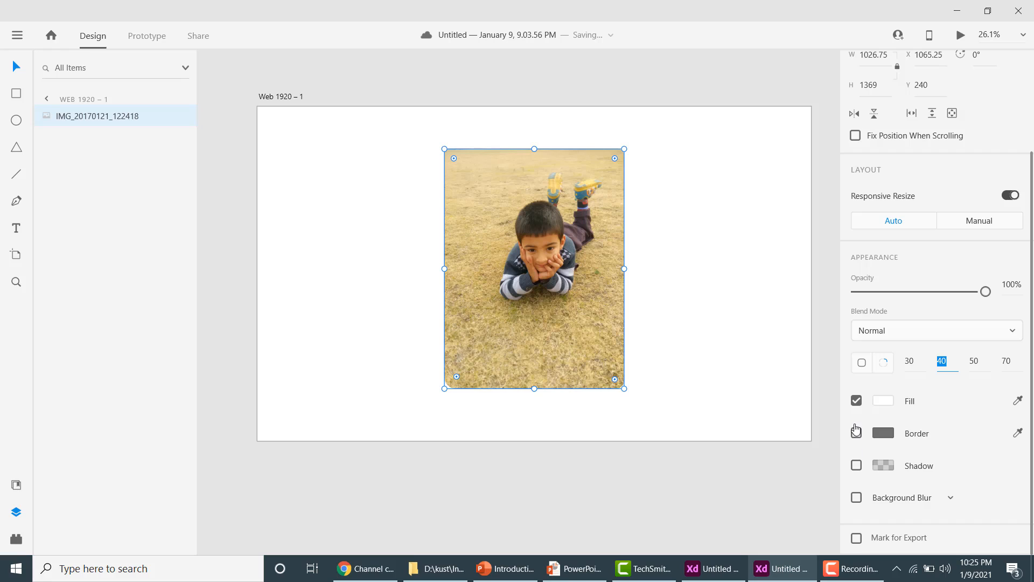
# Enable a border on the photo and set its size to 101.
pyautogui.click(856, 433)
pyautogui.click(897, 459)
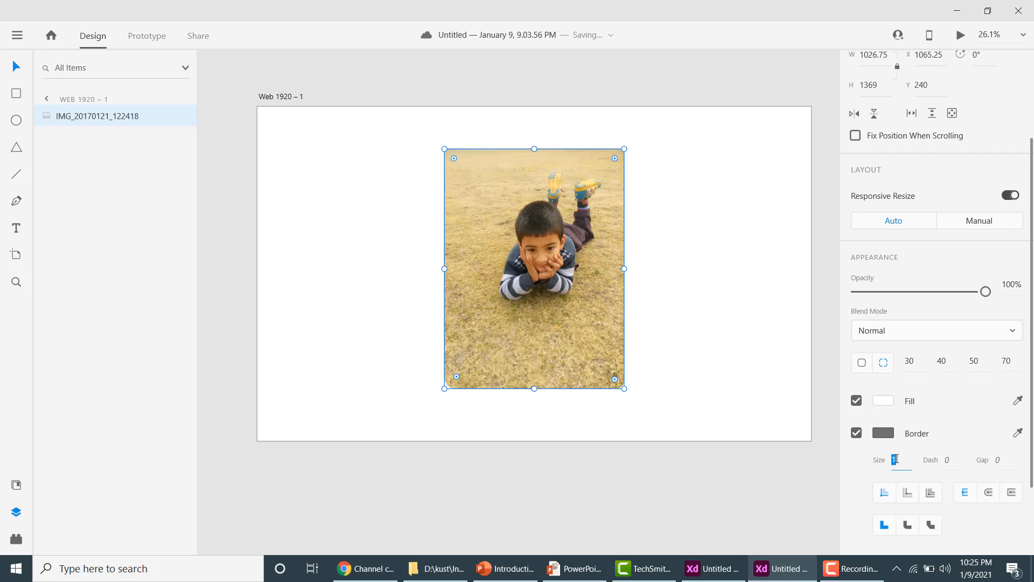
pyautogui.write('101')
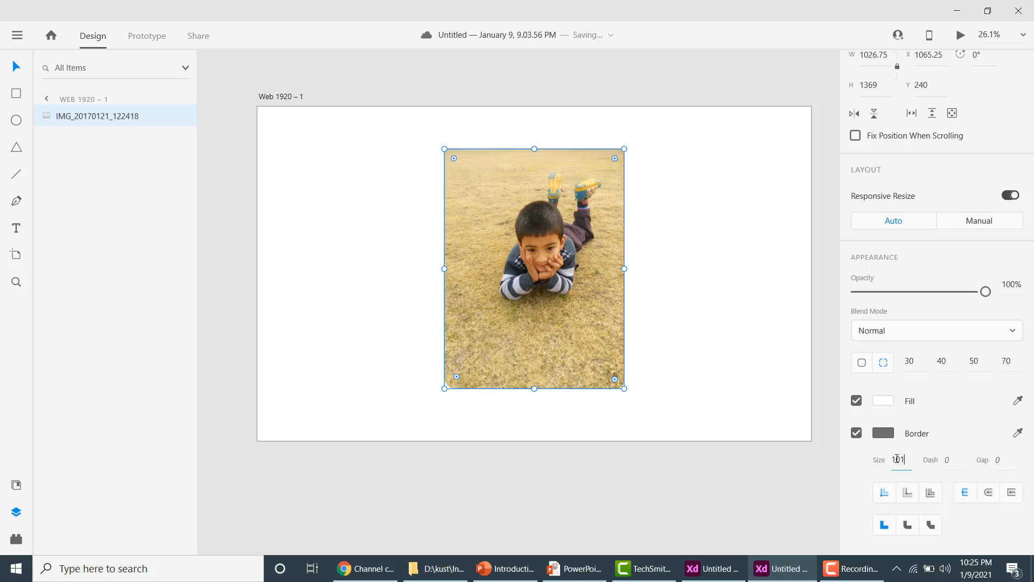
pyautogui.press('Return')
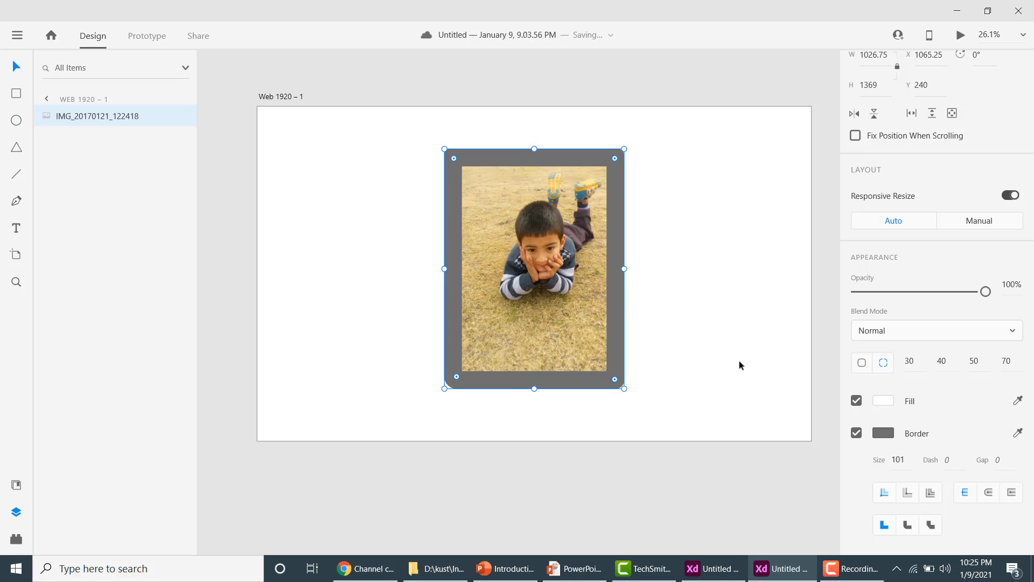
# Colour the photo's border red (#B61E1E) and save that colour as a swatch.
pyautogui.click(884, 433)
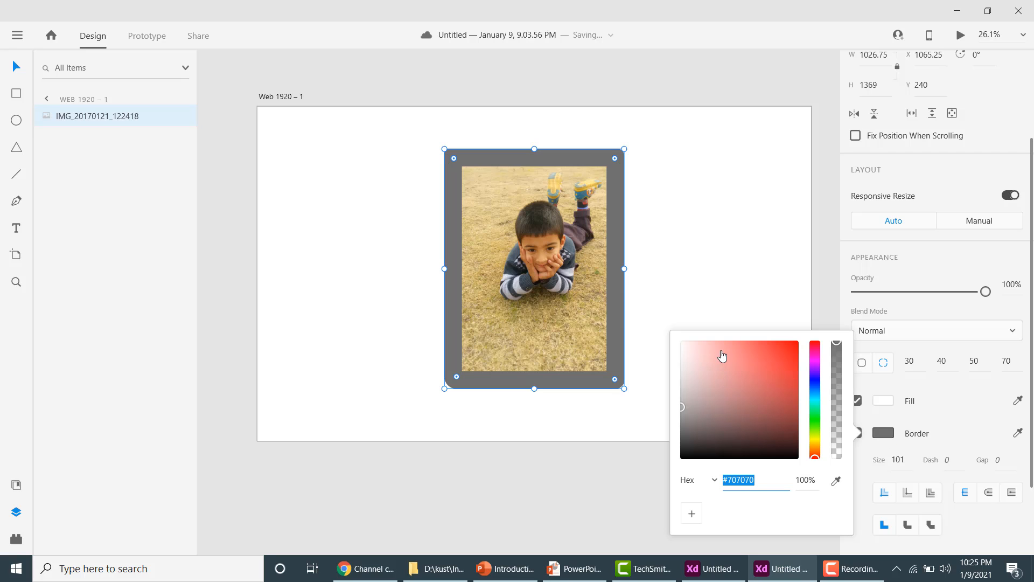
pyautogui.moveTo(722, 352); pyautogui.dragTo(779, 375)
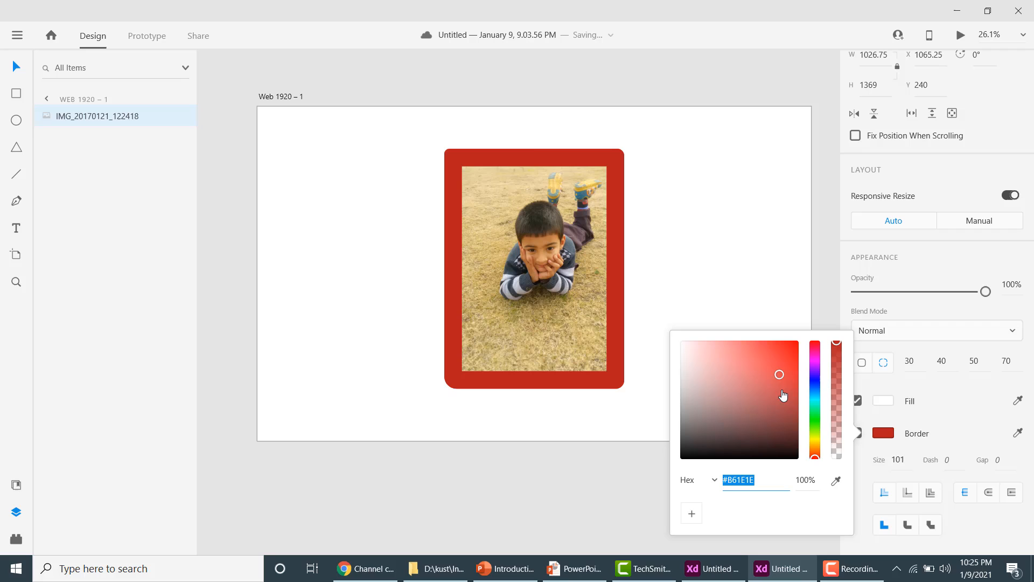
pyautogui.click(692, 514)
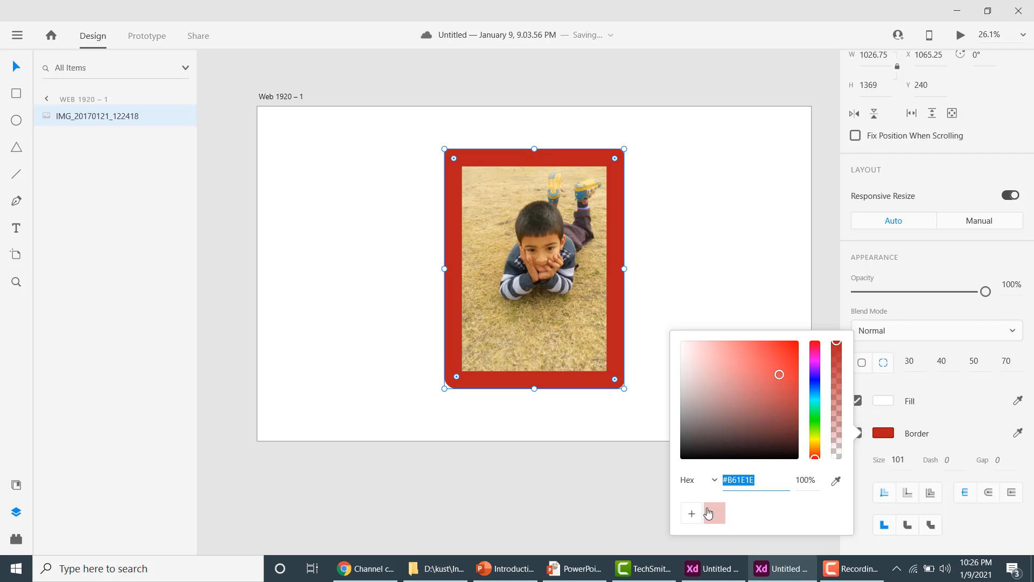
pyautogui.click(778, 276)
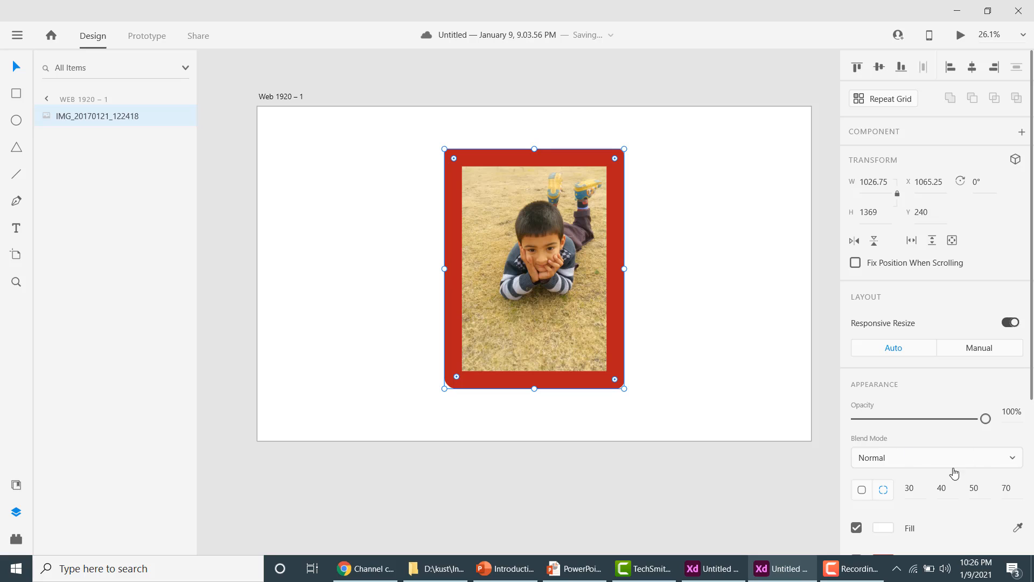
# Set the photo border's dash length to 5 and open its gap value for editing.
pyautogui.moveTo(1032, 327); pyautogui.dragTo(1032, 453)
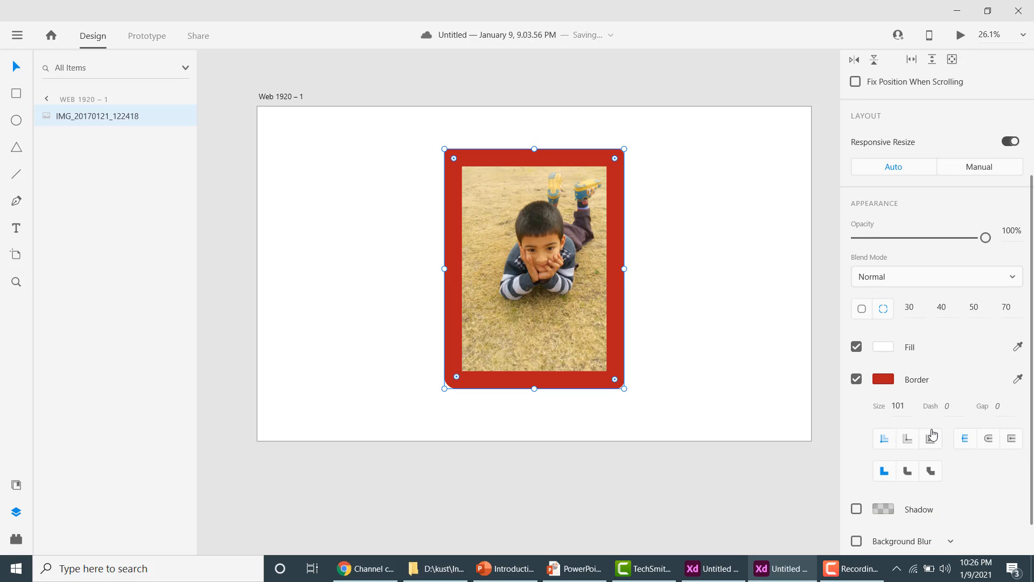
pyautogui.click(948, 407)
pyautogui.write('5')
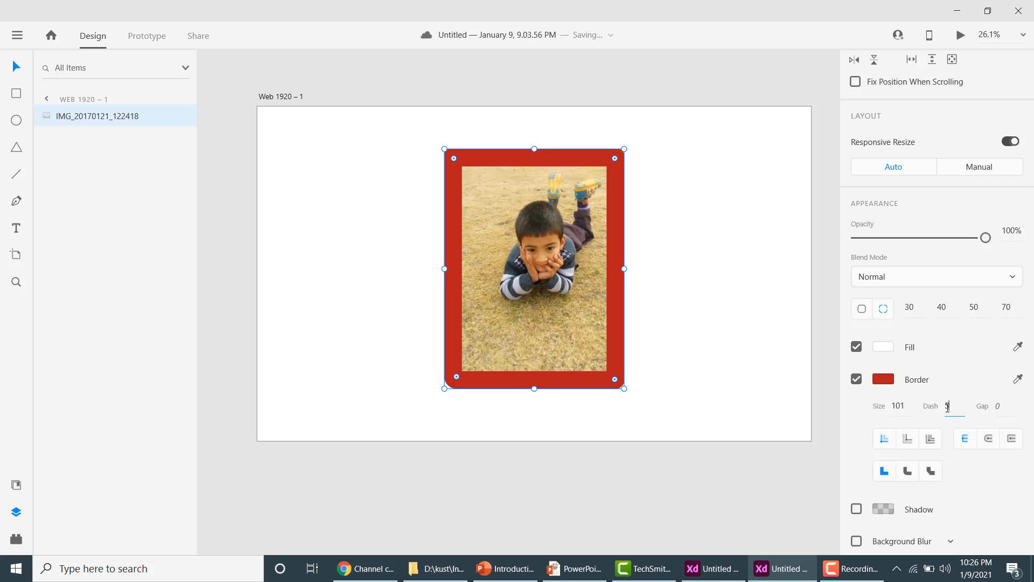
pyautogui.click(998, 405)
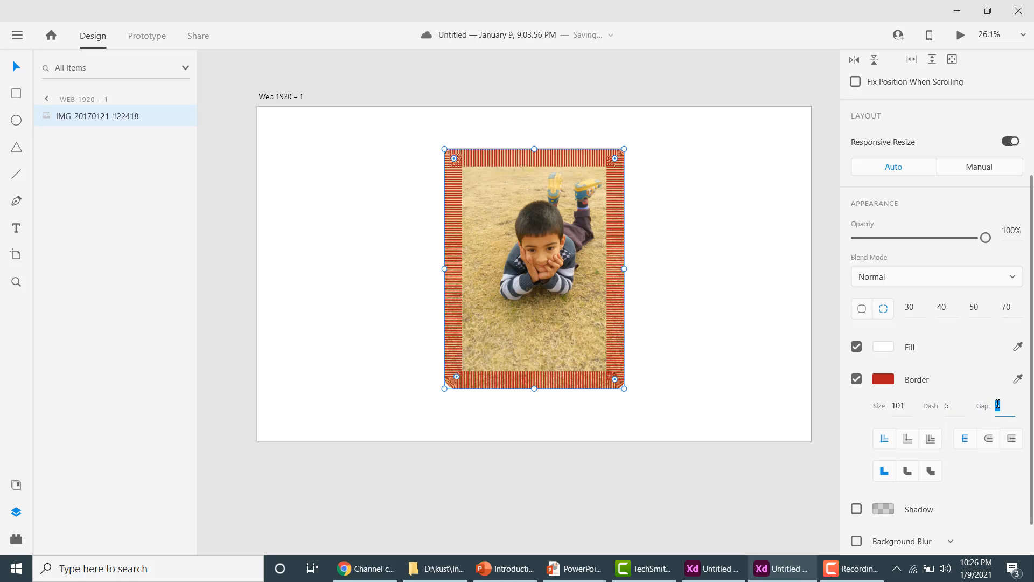